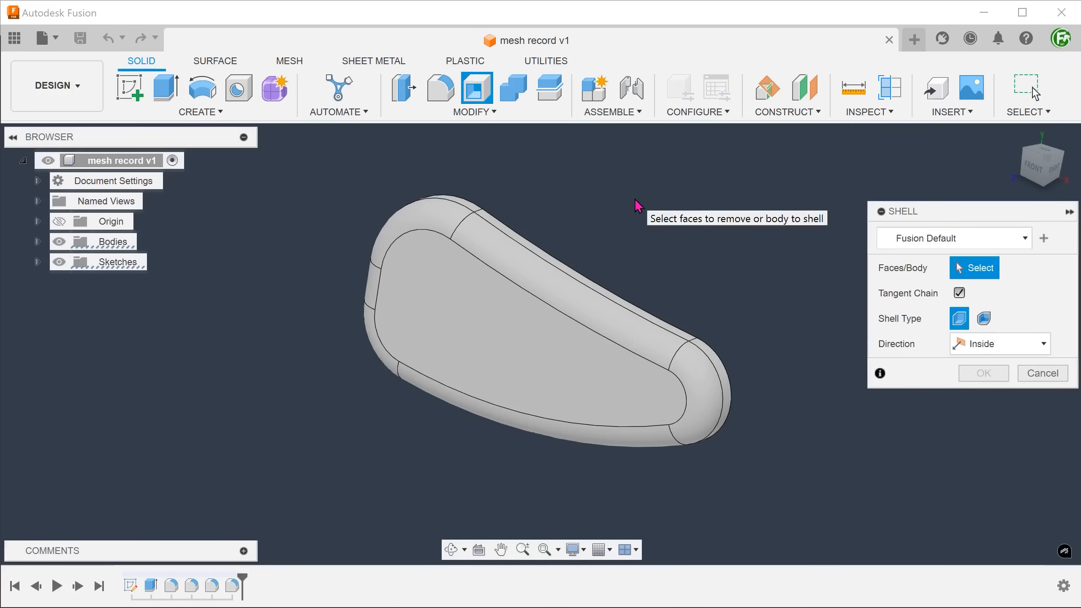
Shell the body with a 2 mm inside thickness, removing the flat back face.
shift+middle_drag(638, 207, 603, 470)
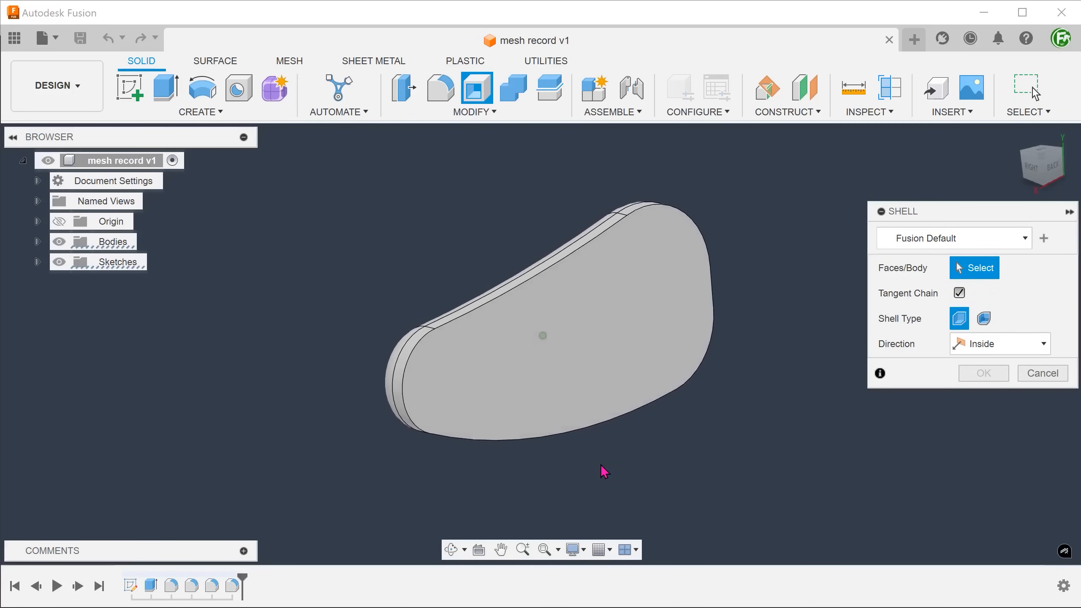
click(582, 356)
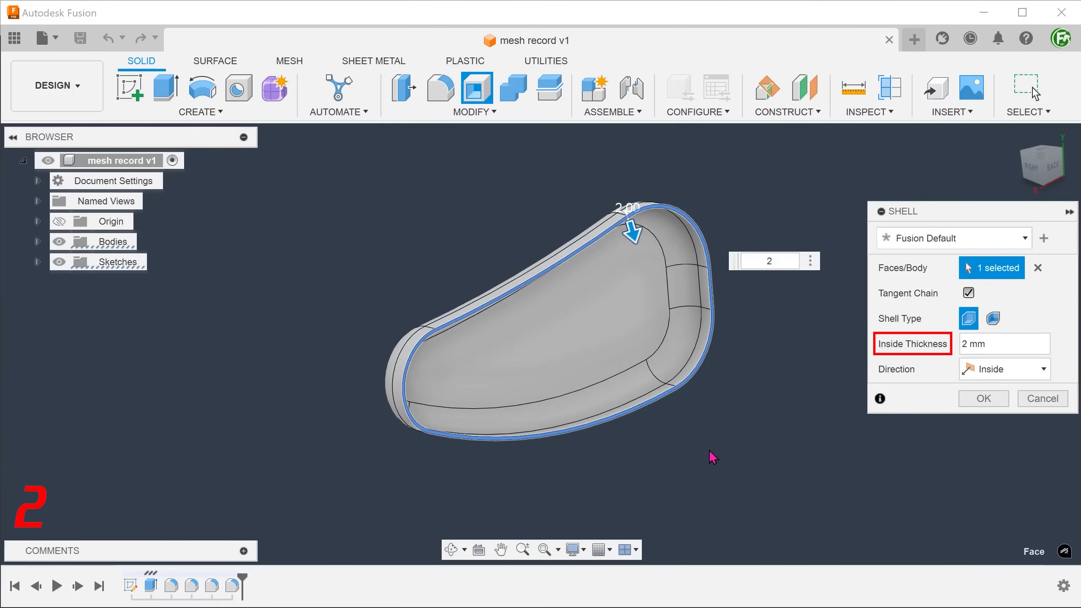
shift+middle_drag(709, 450, 785, 370)
click(983, 399)
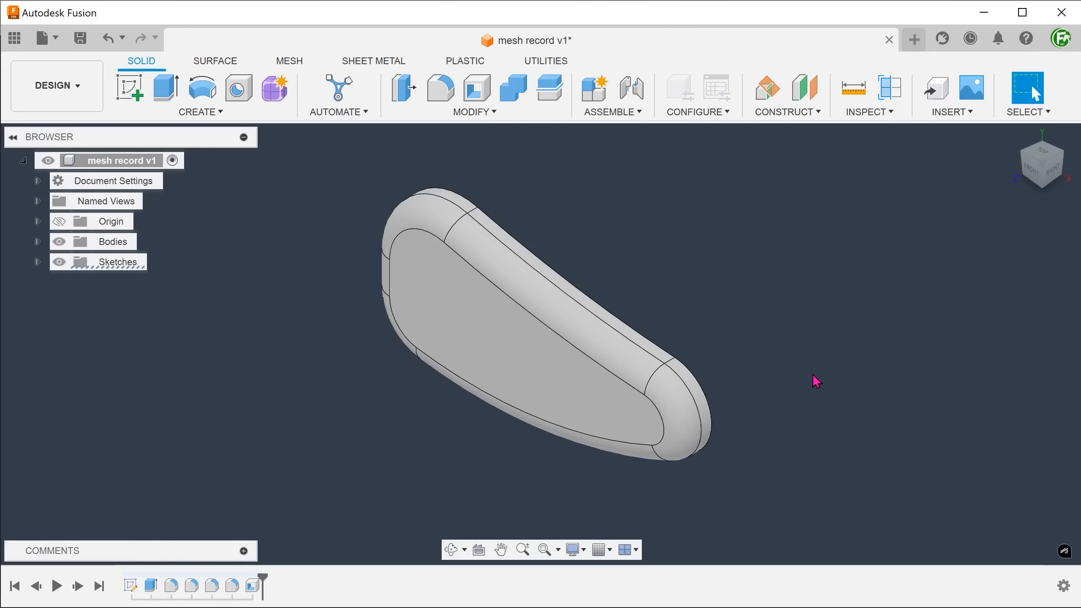
Examine the edge loop around the flat front face, including its curved and straight segments.
shift+middle_drag(816, 381, 624, 301)
click(621, 293)
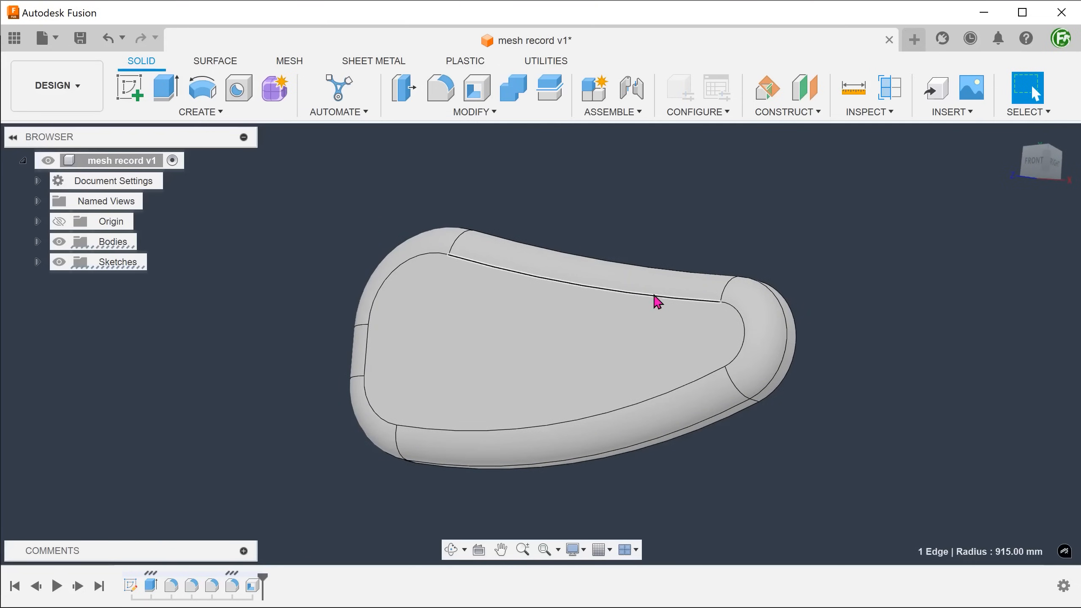
click(737, 308)
shift+middle_drag(712, 381, 702, 381)
click(698, 382)
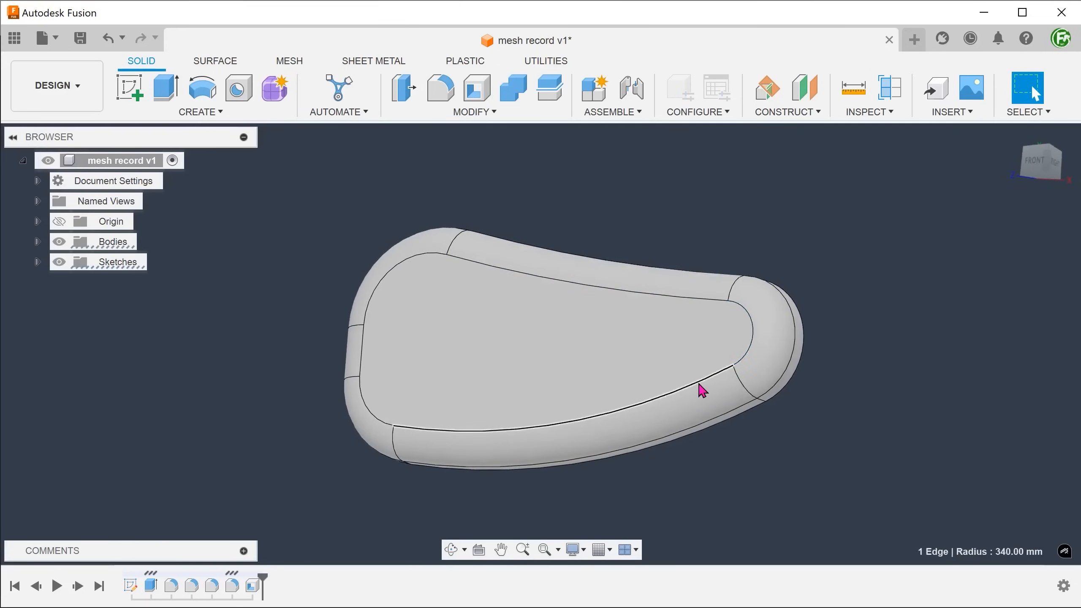
shift+middle_drag(528, 419, 364, 420)
click(370, 417)
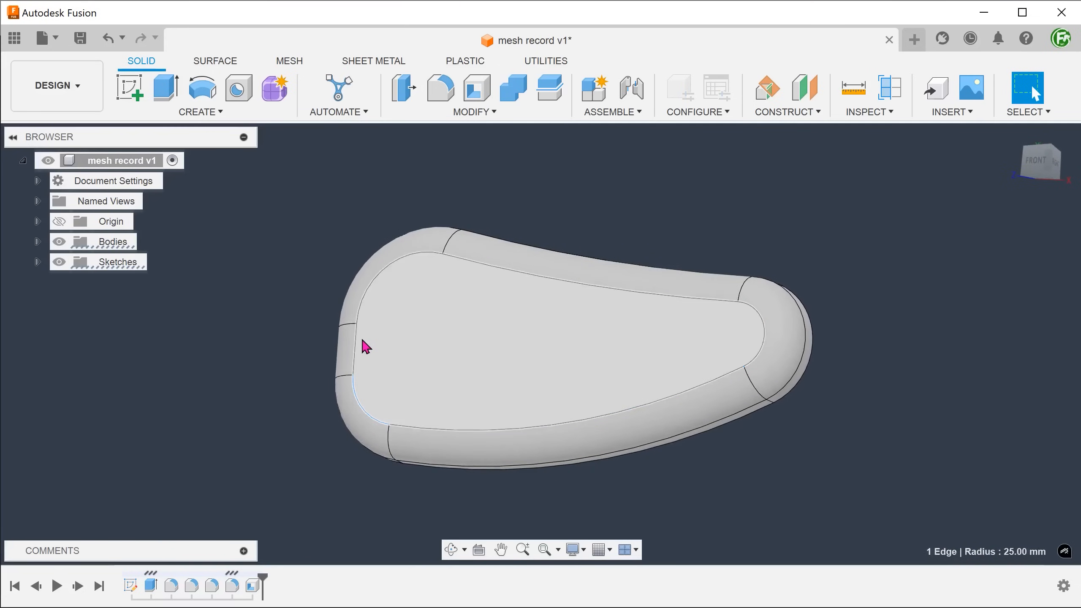
click(355, 347)
click(403, 158)
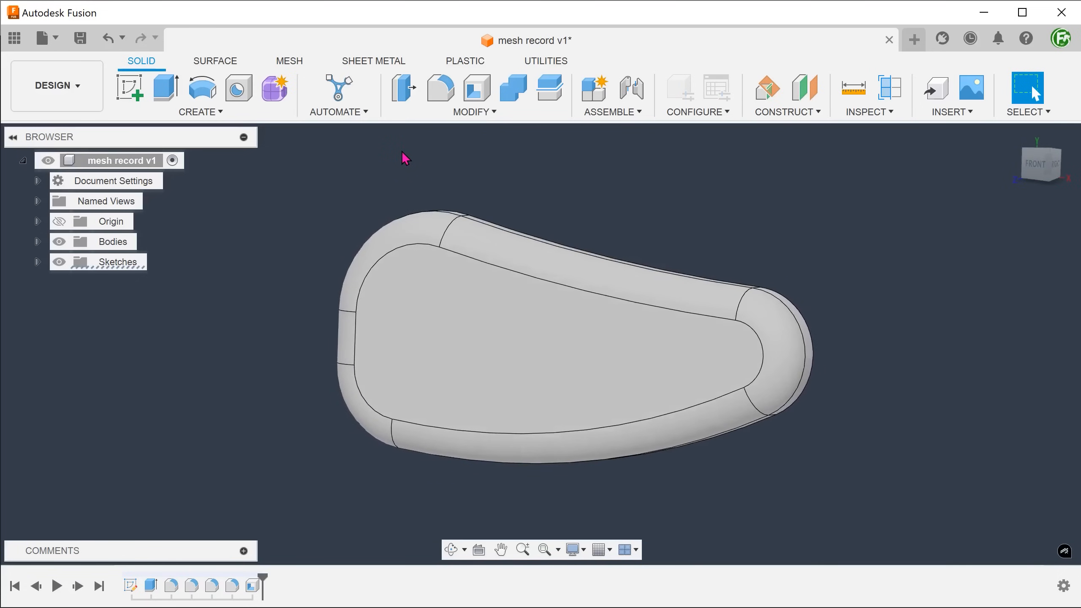
key(F6)
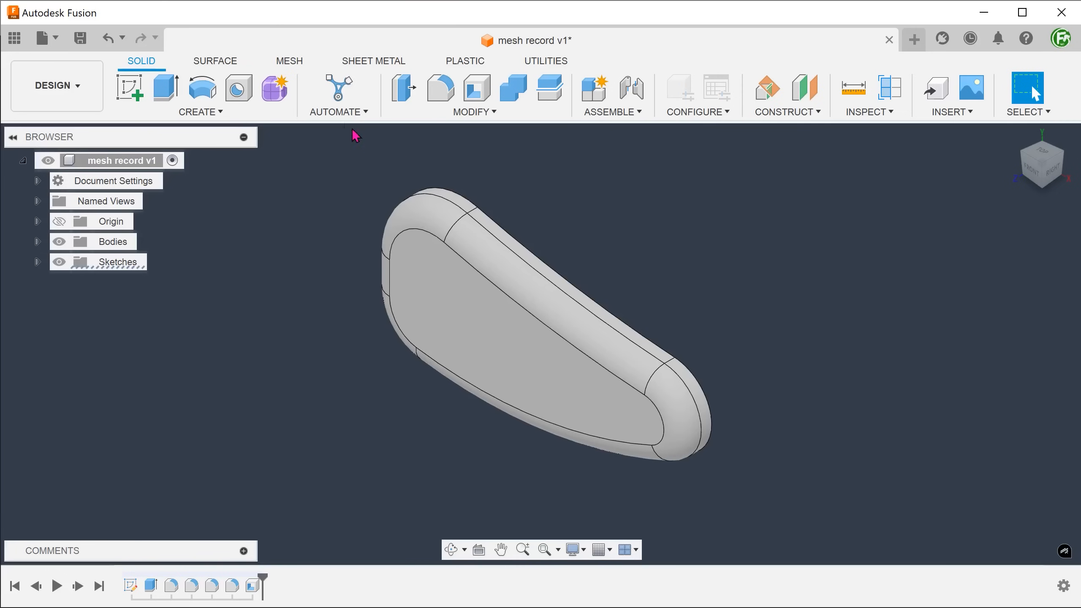
Create a Normal-type ruled surface as a new body along the edge loop around the flat front face, with distance 5 mm.
click(230, 67)
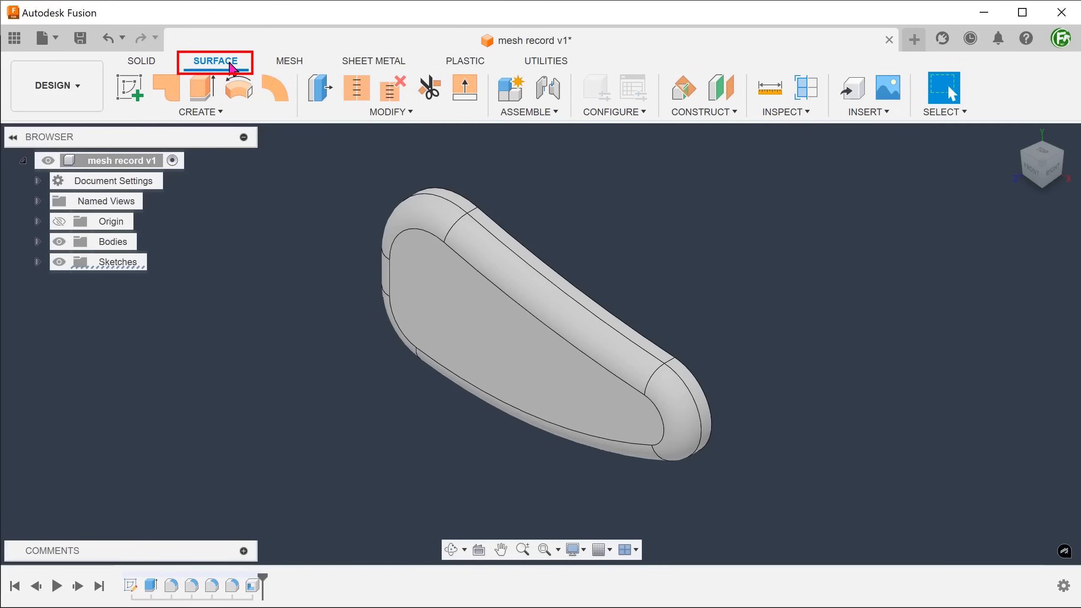
click(238, 111)
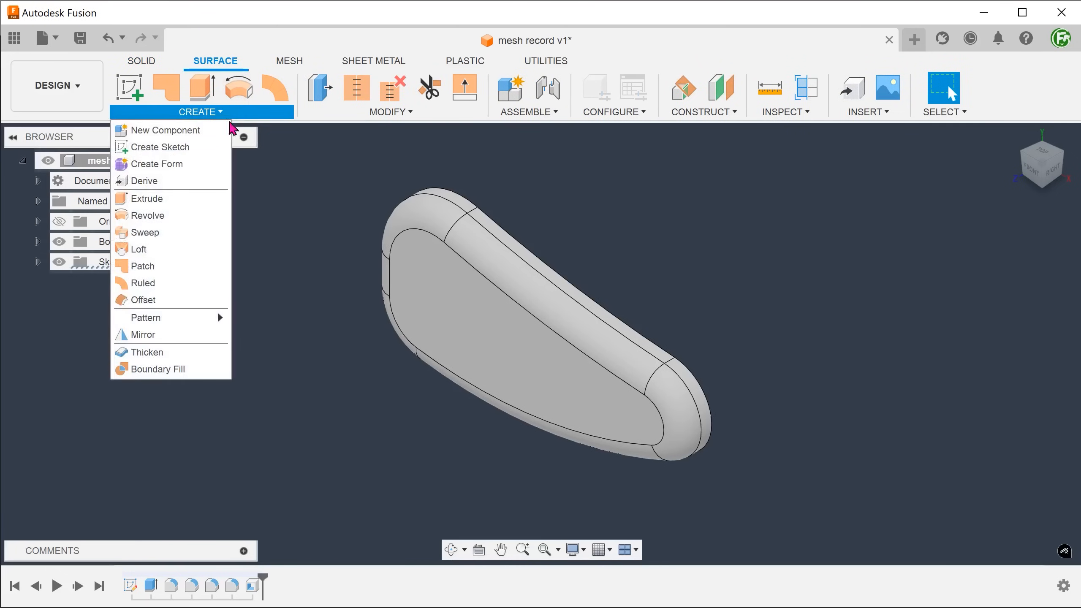
click(184, 286)
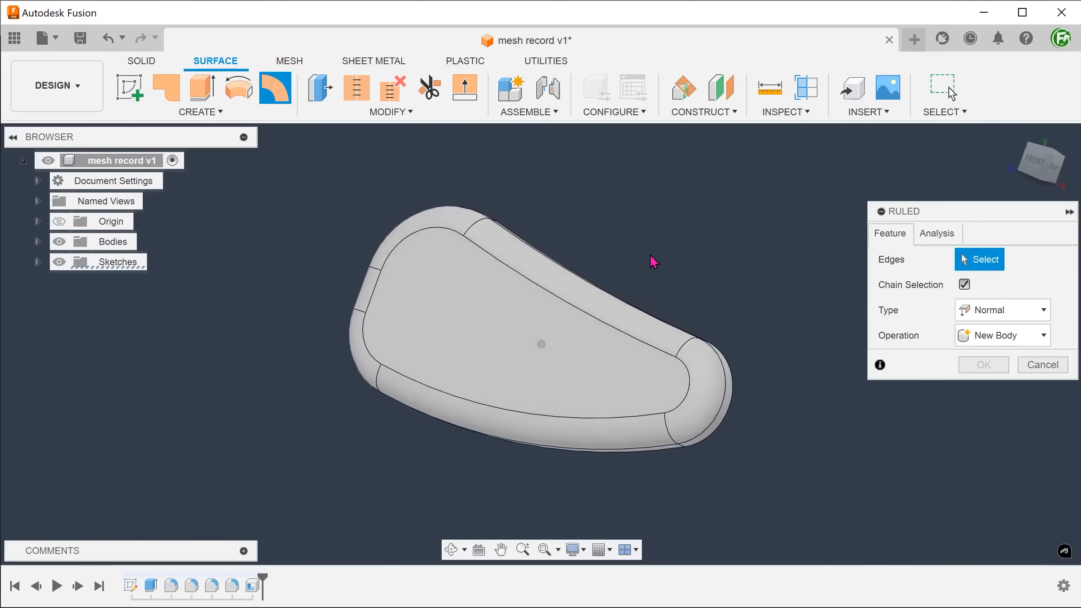
click(632, 338)
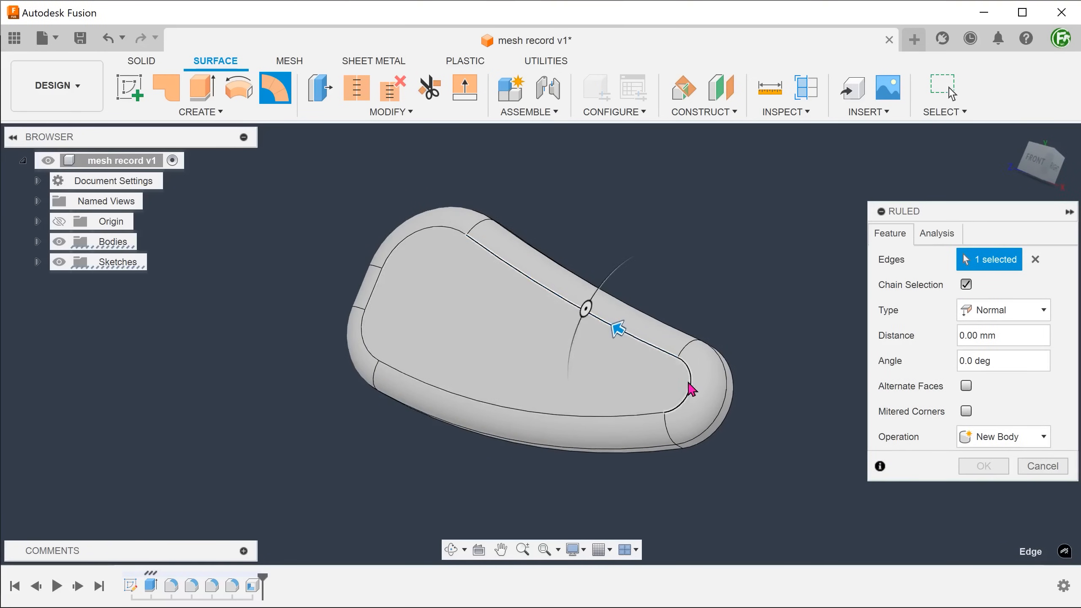
click(628, 413)
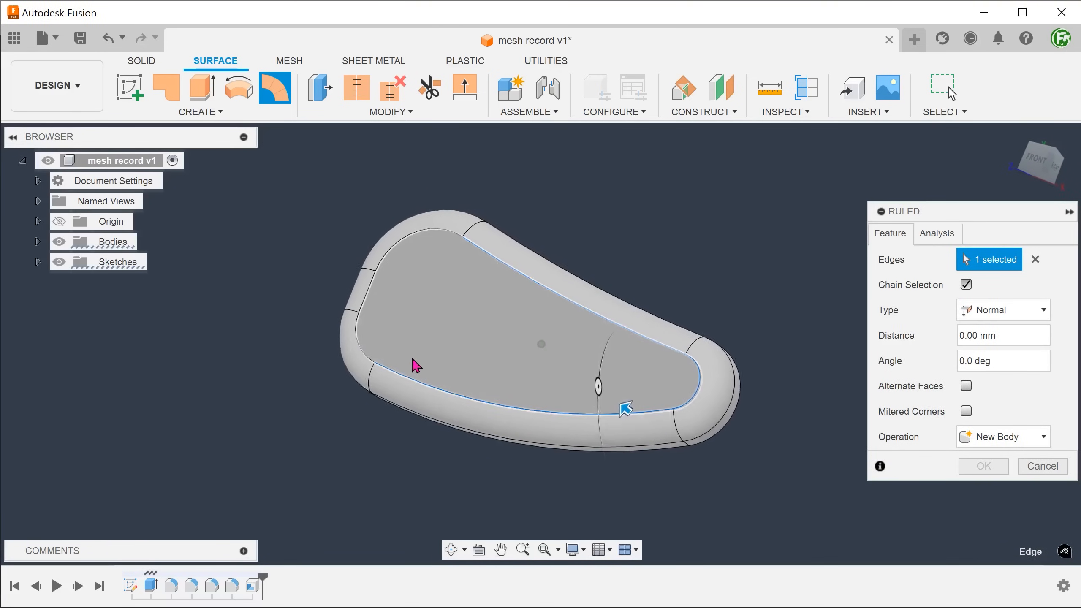
click(353, 336)
click(365, 286)
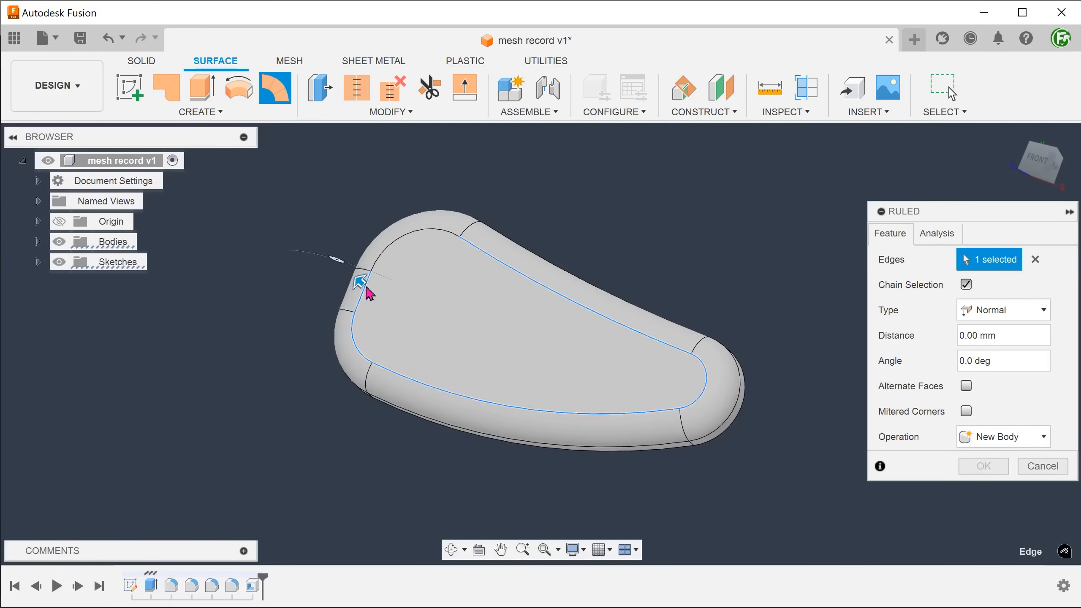
click(388, 251)
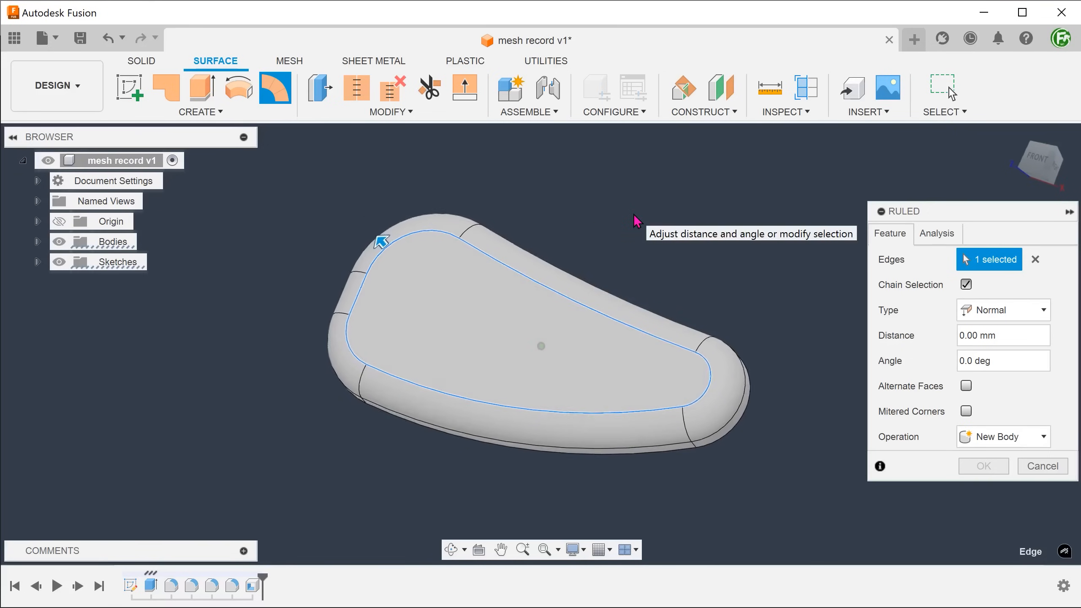
shift+middle_drag(634, 214, 650, 252)
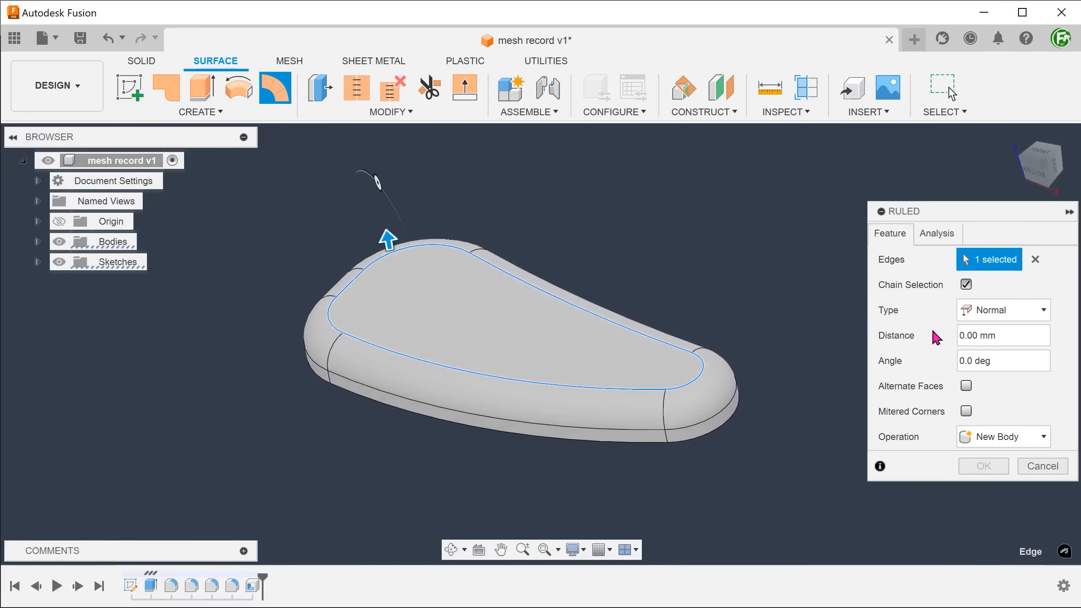
click(1007, 336)
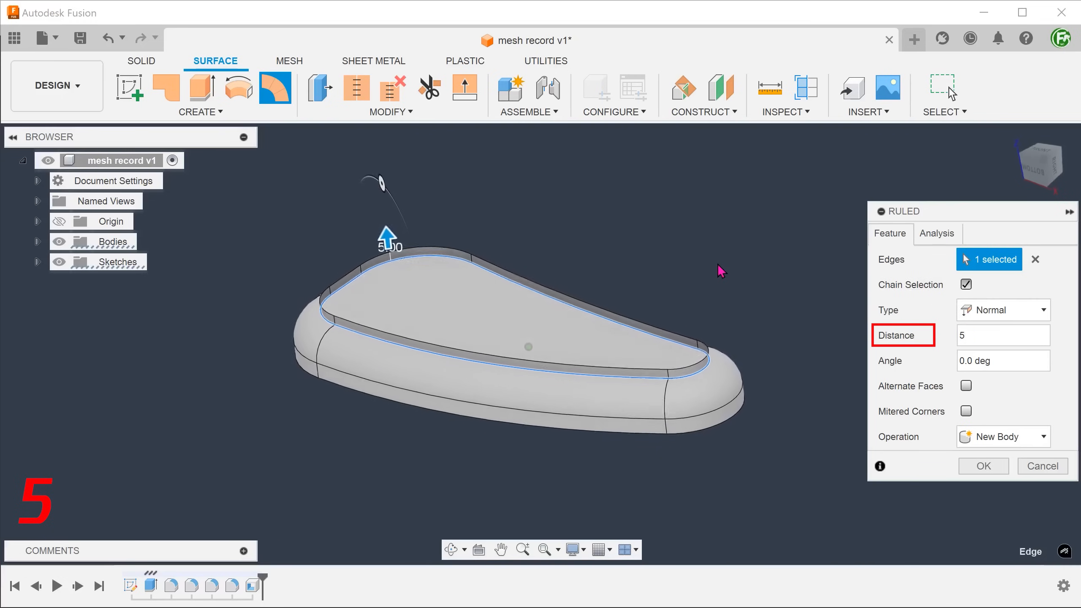
shift+middle_drag(721, 271, 710, 283)
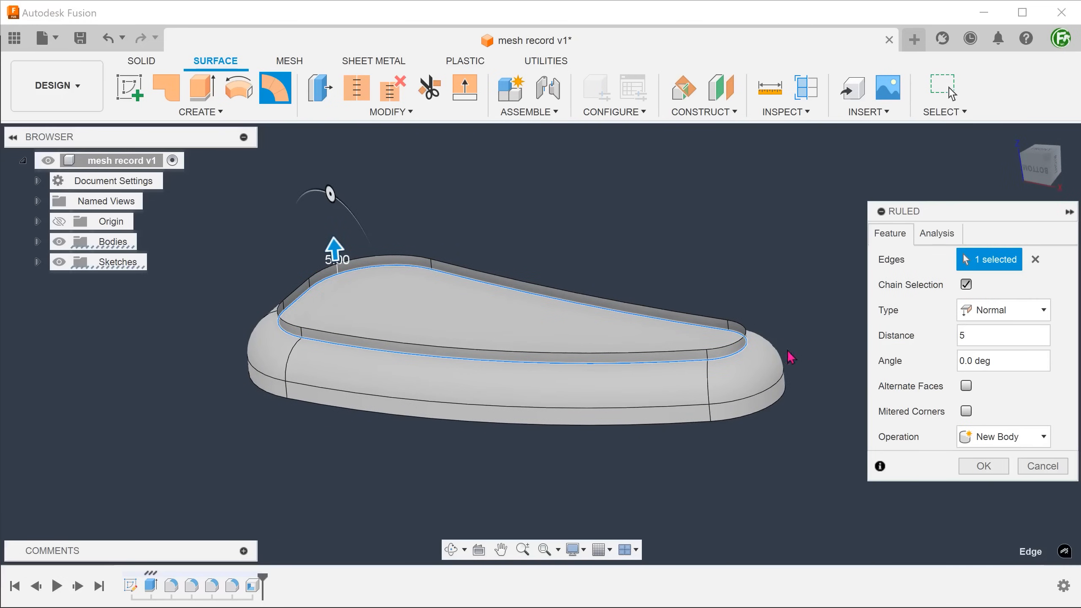
click(963, 469)
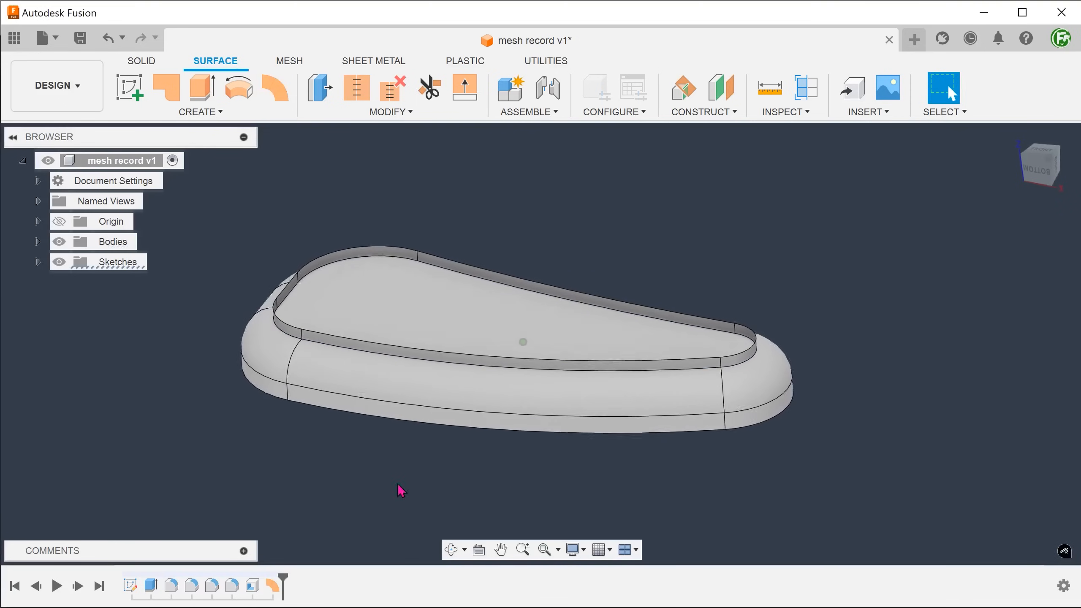
Split the shelled solid body using the ruled surface as the splitting tool, with Extend Splitting Tool(s) enabled.
shift+middle_drag(266, 479, 863, 283)
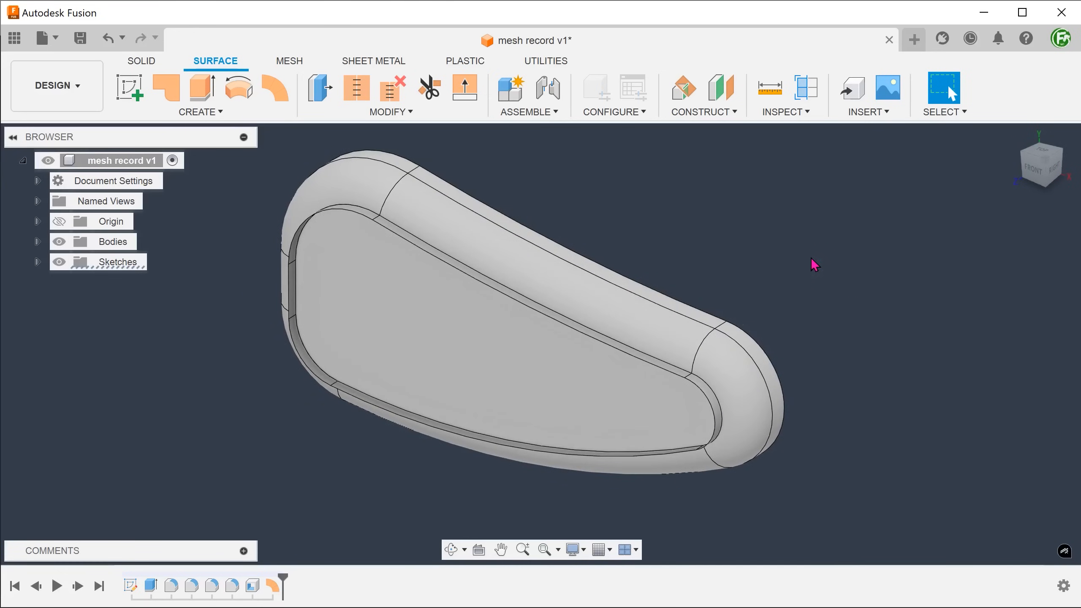
click(1016, 137)
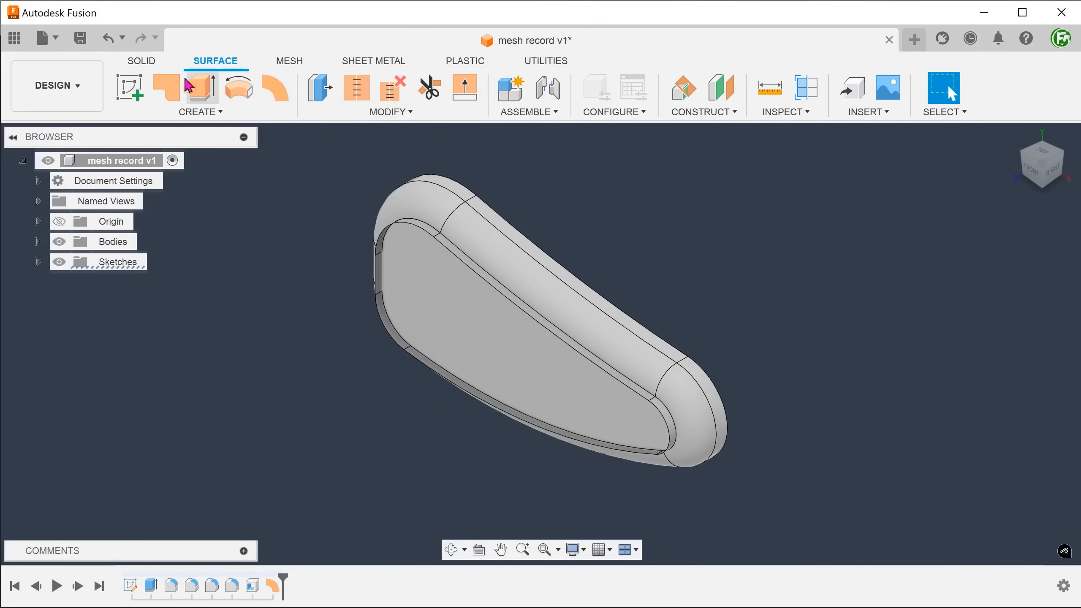
click(143, 61)
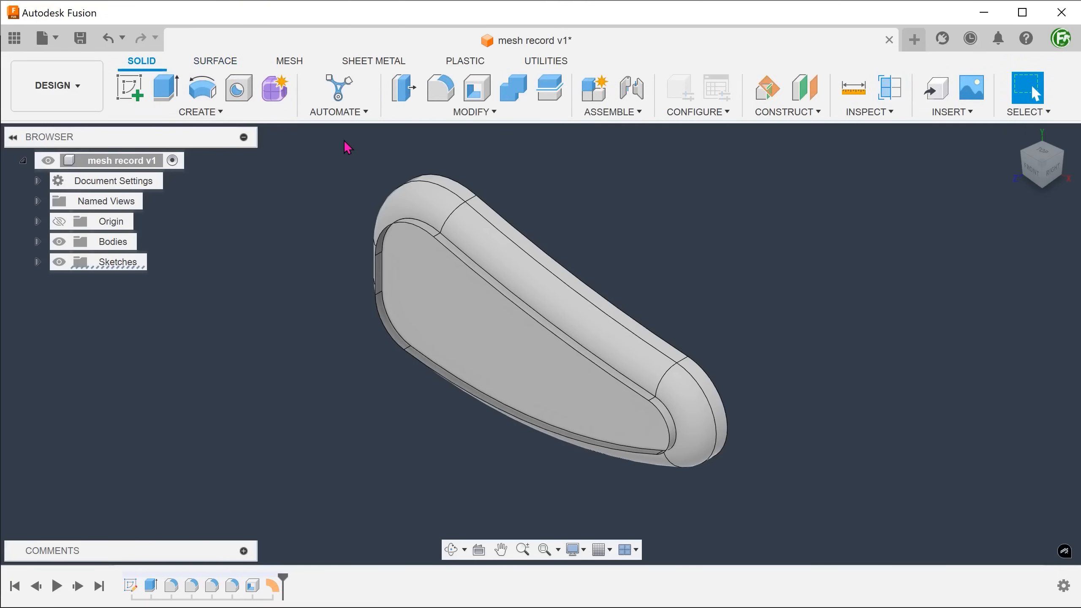
click(489, 111)
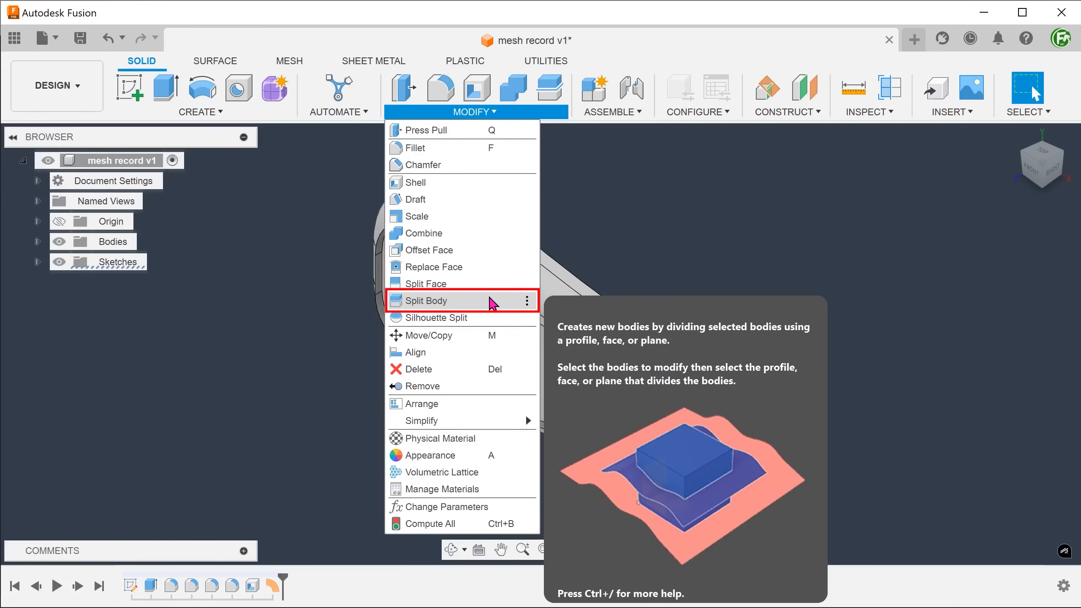
click(491, 301)
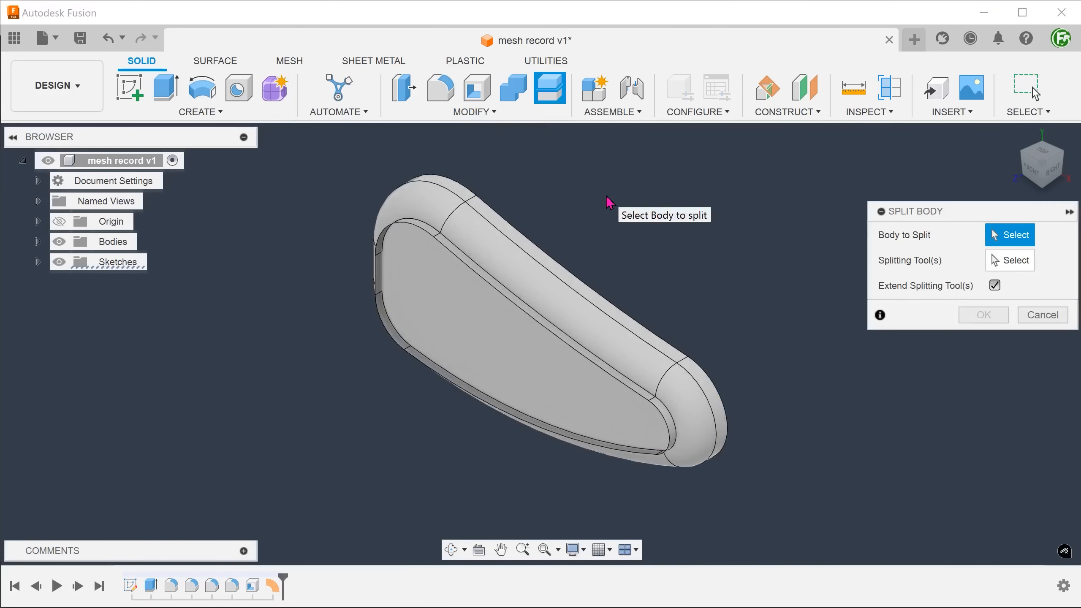
click(555, 296)
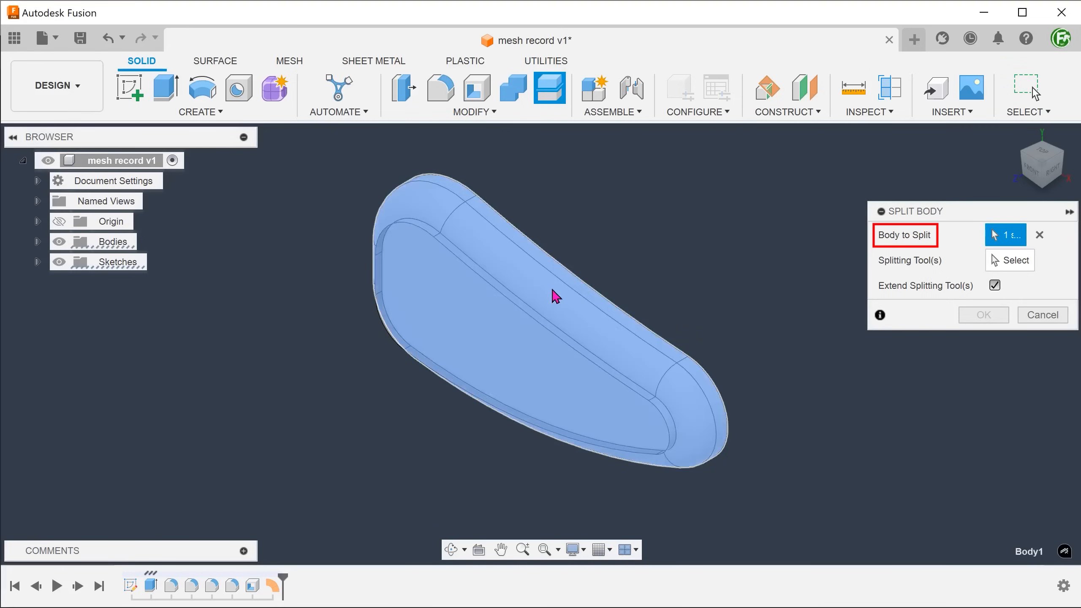
click(987, 262)
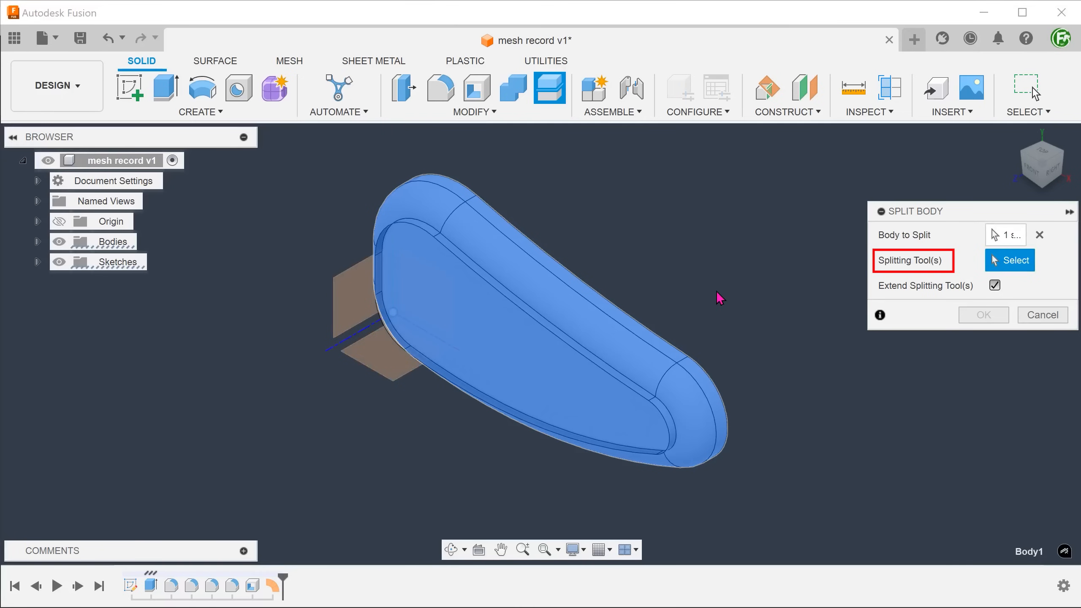
click(617, 377)
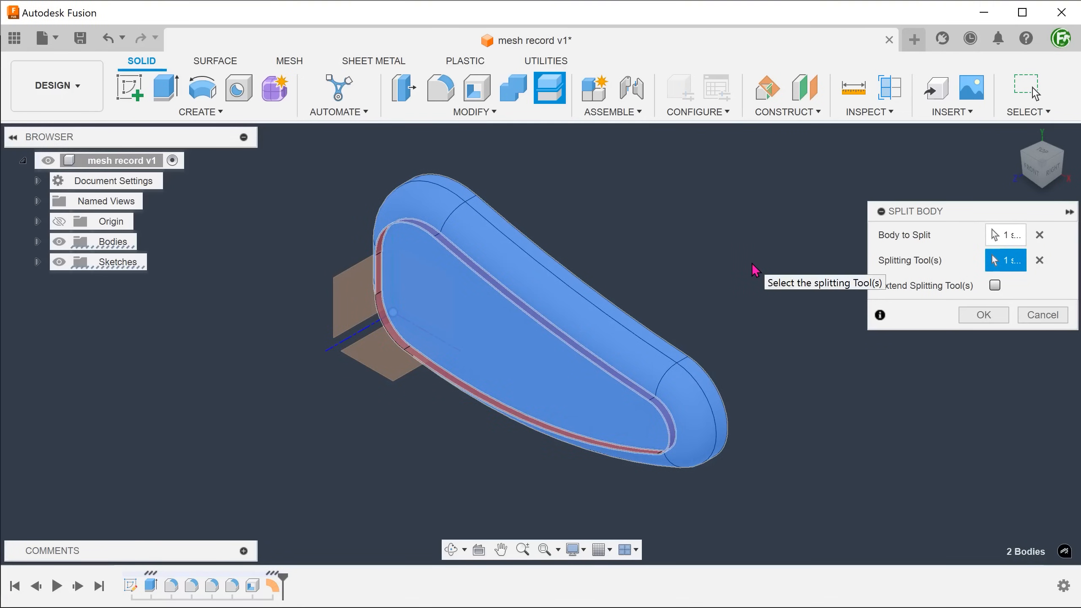
click(994, 285)
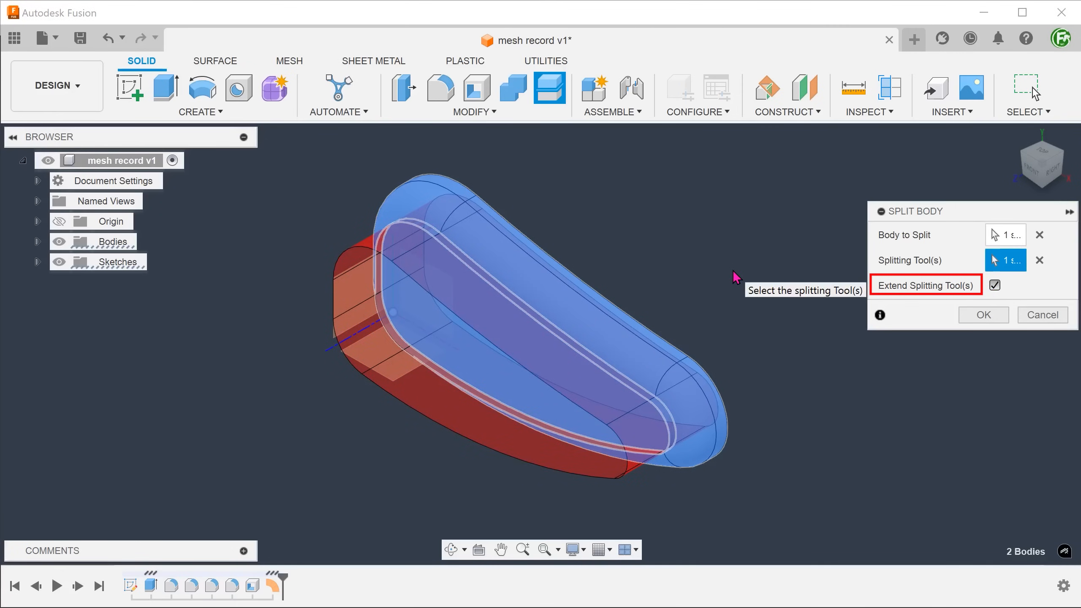
shift+middle_drag(733, 270, 701, 269)
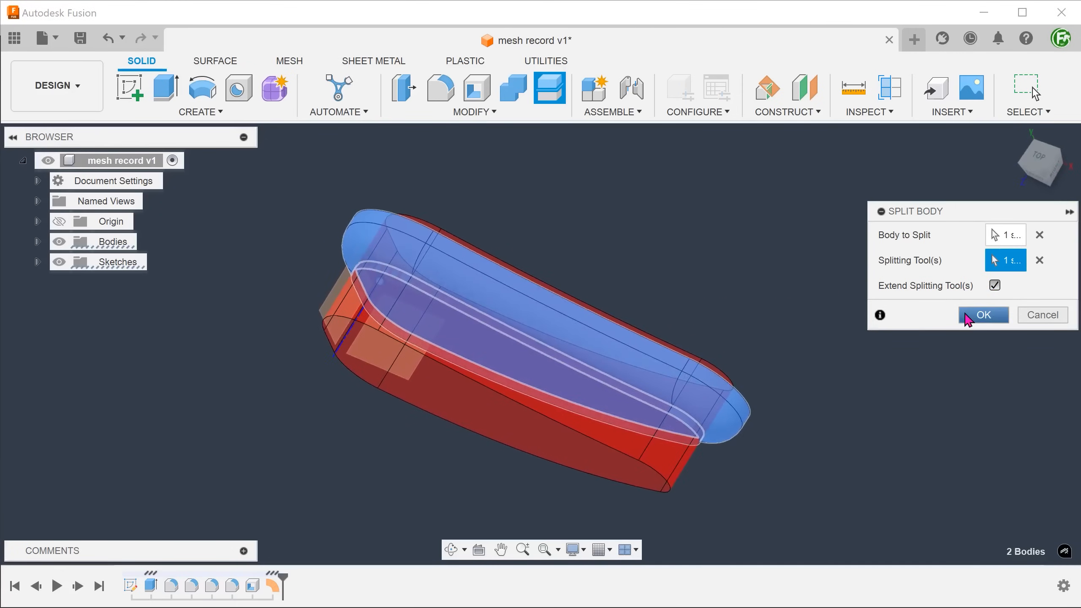
click(983, 315)
Hide the ruled surface body and check the two solid bodies, the front panel and the surrounding rim.
shift+middle_drag(391, 465, 188, 362)
click(38, 242)
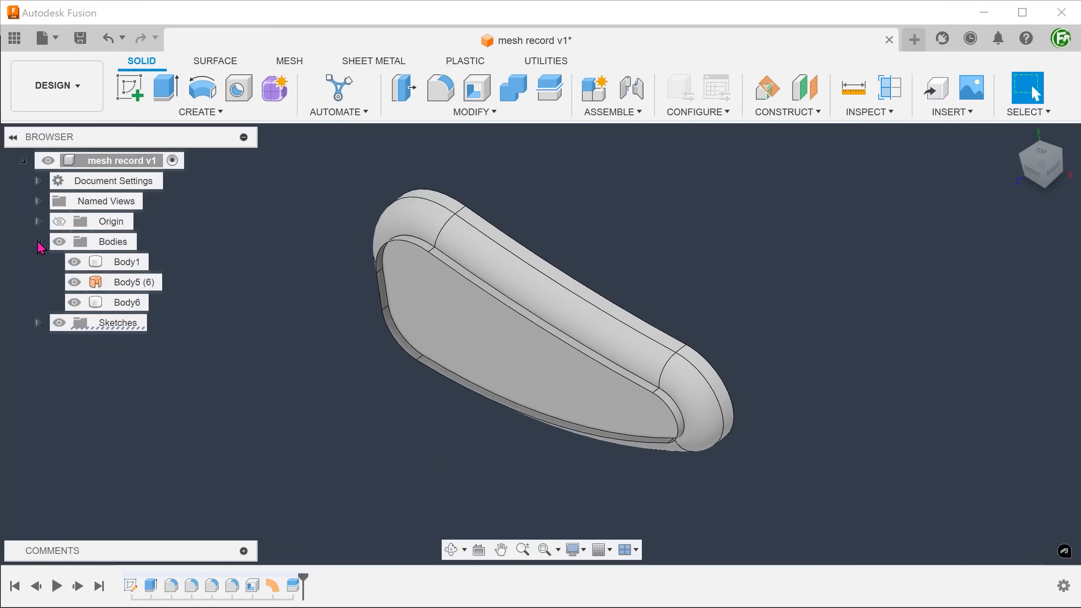
click(74, 282)
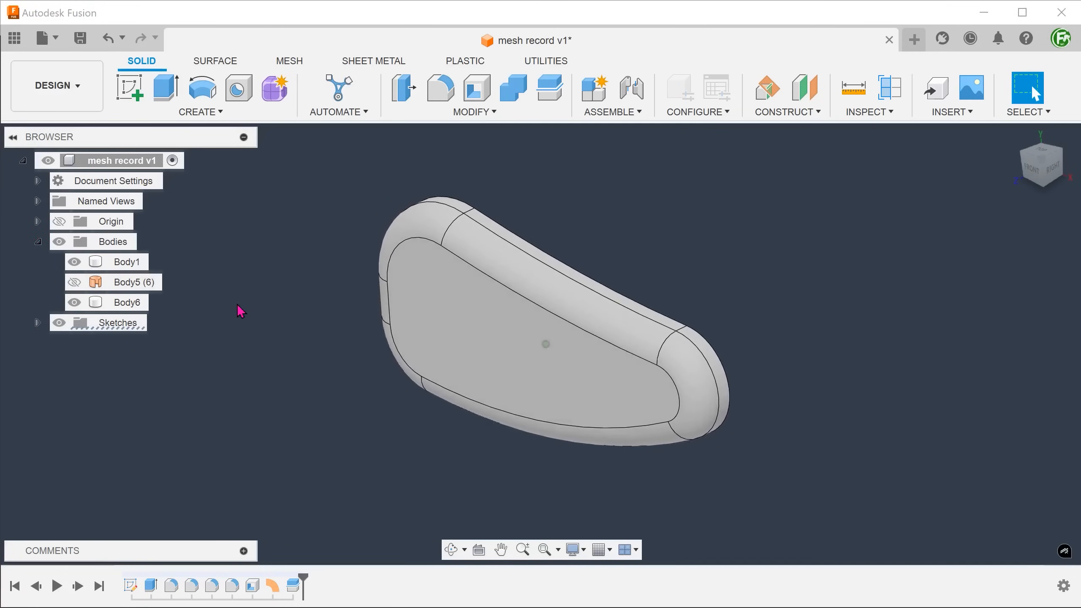
click(127, 262)
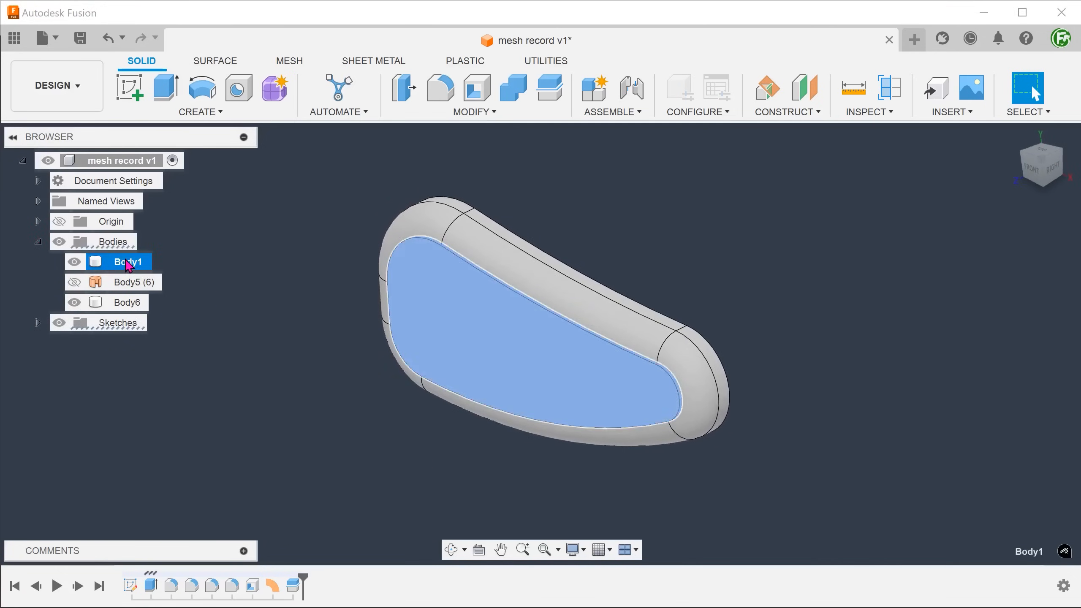
click(131, 302)
shift+middle_drag(249, 367, 251, 360)
click(317, 197)
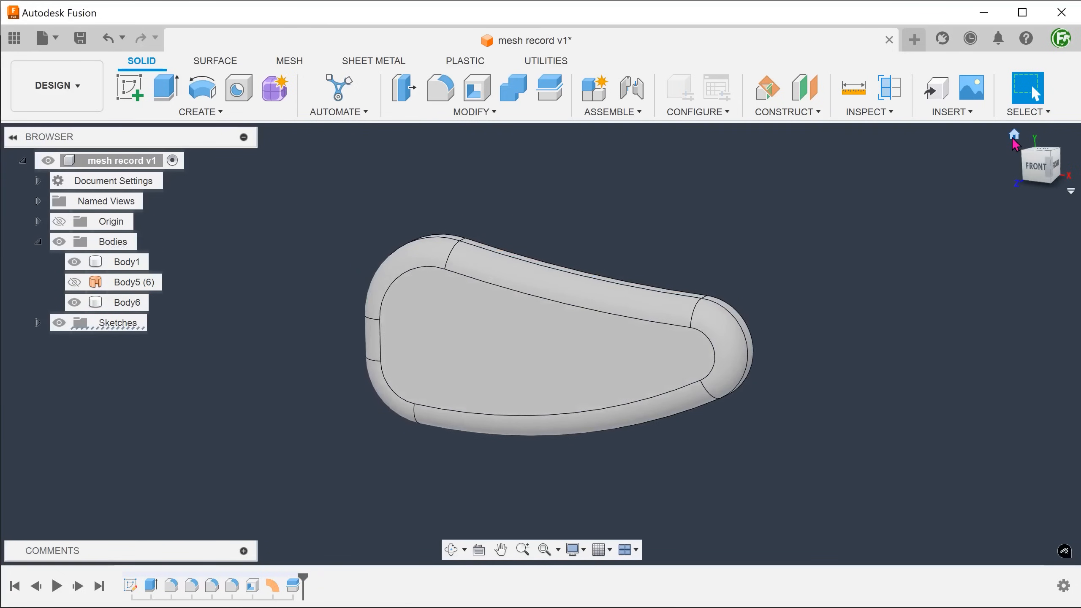
click(1014, 135)
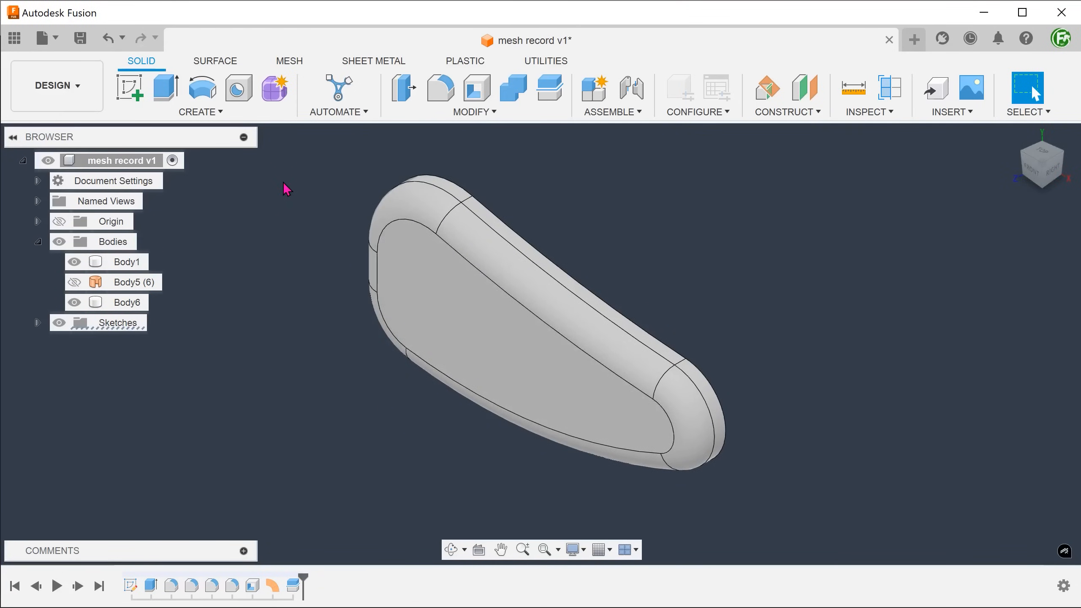
Rename the front panel body as INNER BODY and the surrounding rim body as OUTER BODY.
click(124, 262)
double_click(119, 261)
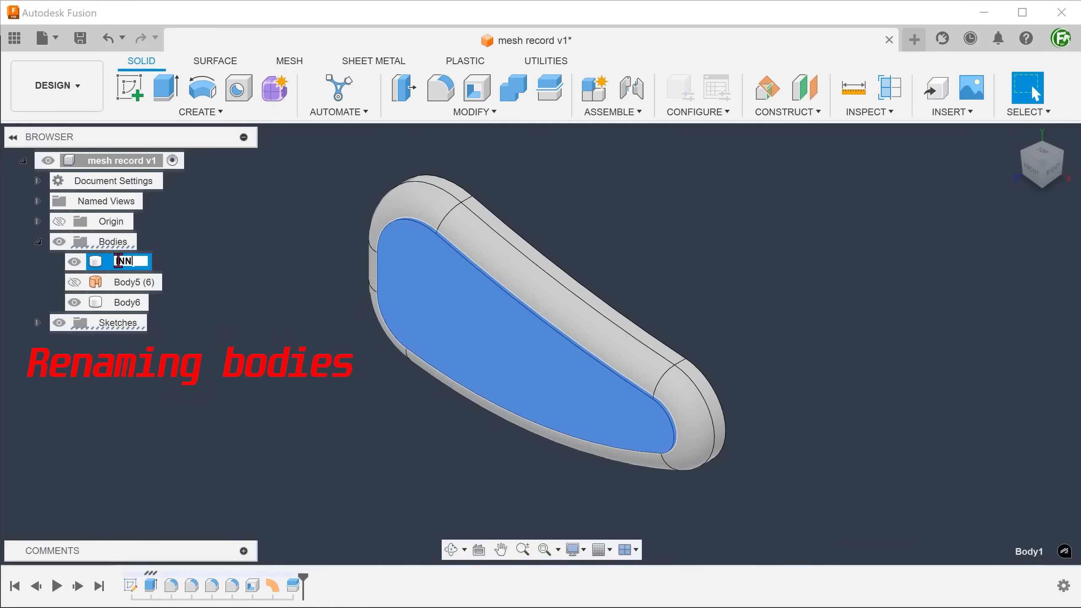
text(INNER BODY)
key(Return)
click(125, 301)
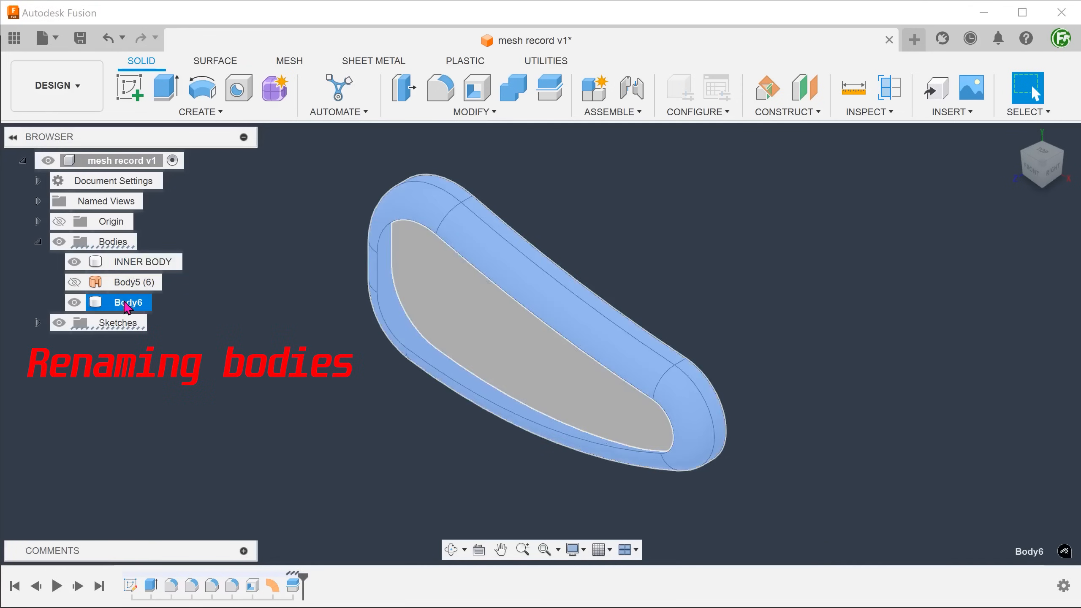
double_click(124, 302)
text(OUTER BODY)
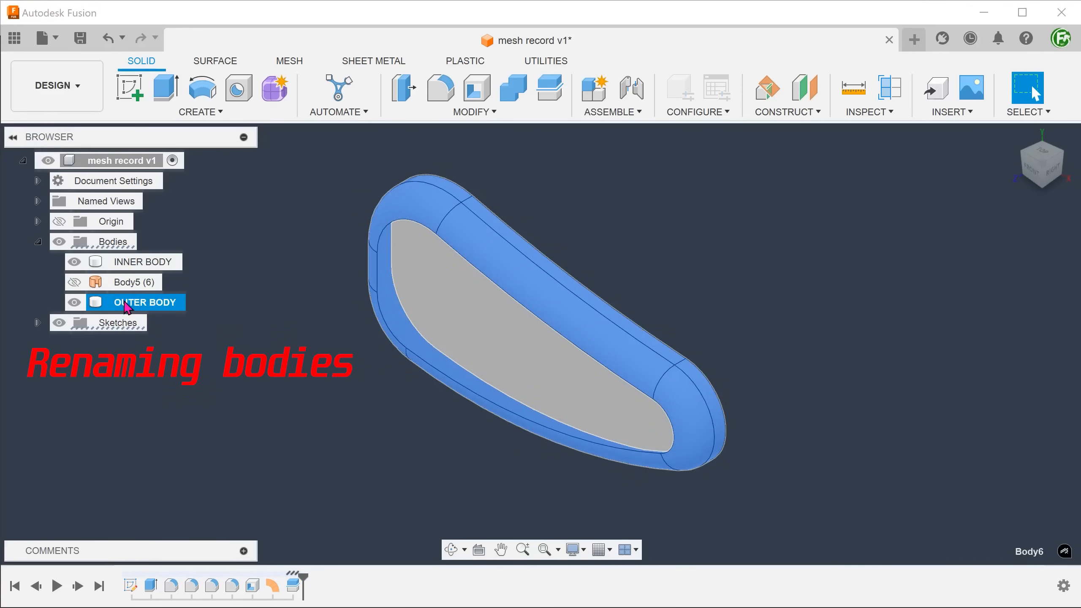
click(204, 356)
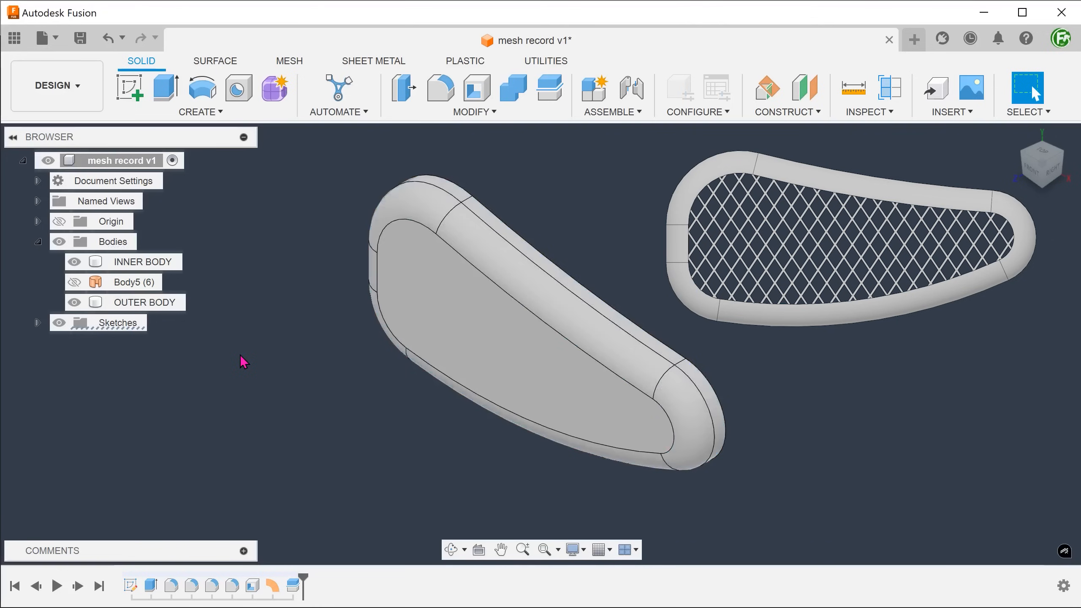
key(ctrl+z)
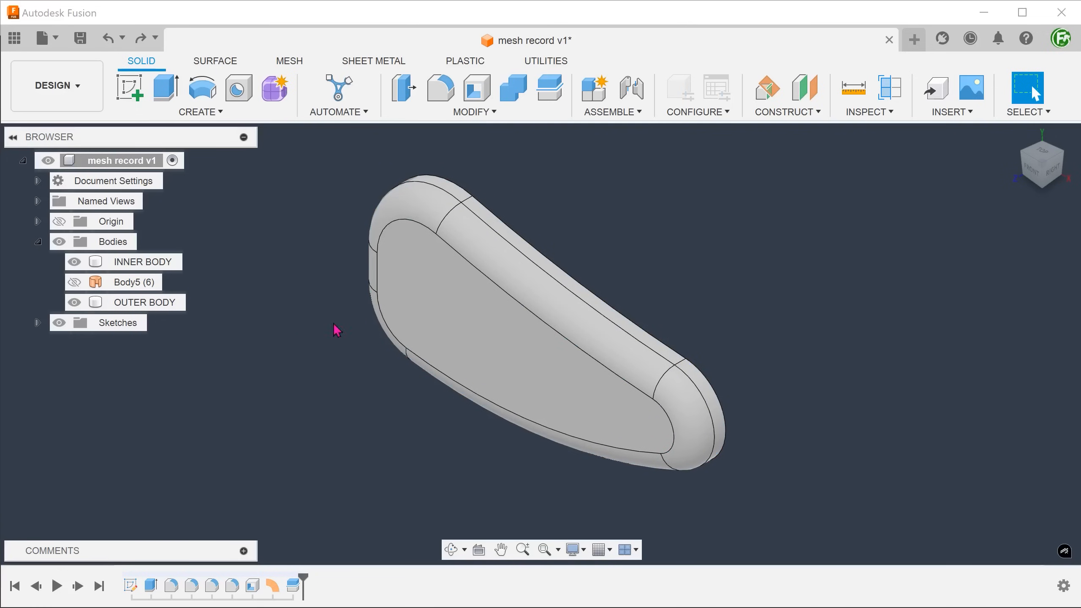
Start a sketch on the inner body's flat front face and switch the display to wireframe.
click(468, 322)
right_click(468, 322)
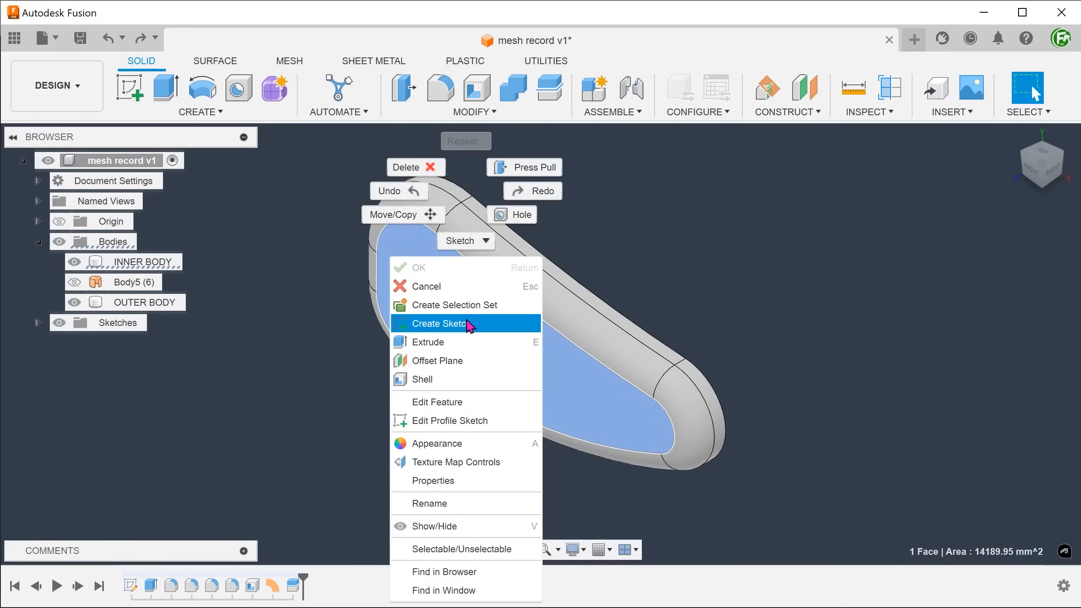
click(481, 325)
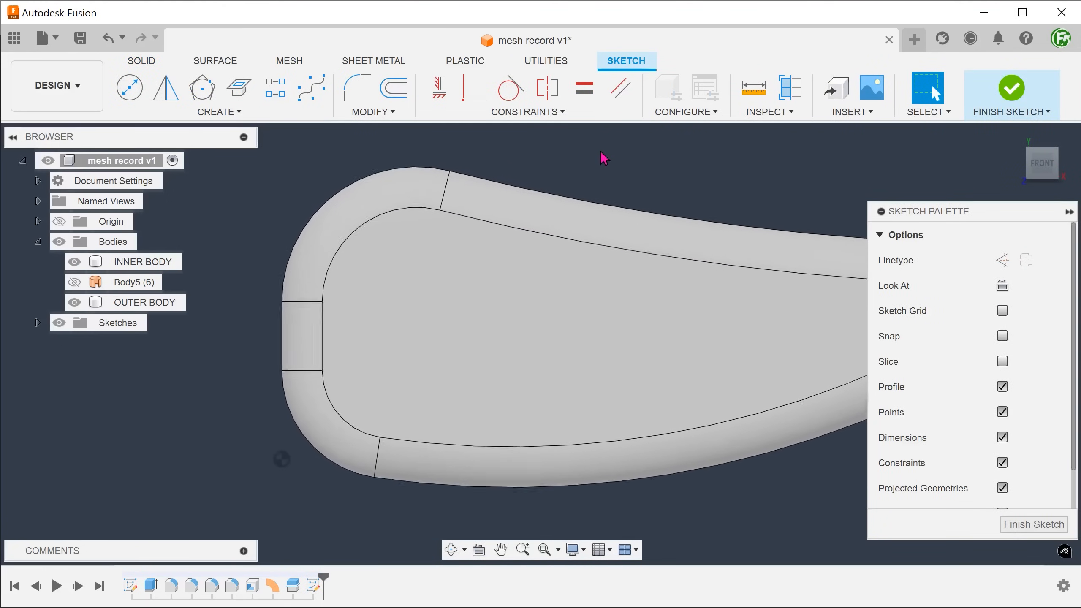
click(880, 211)
scroll(820, 187, up, 1)
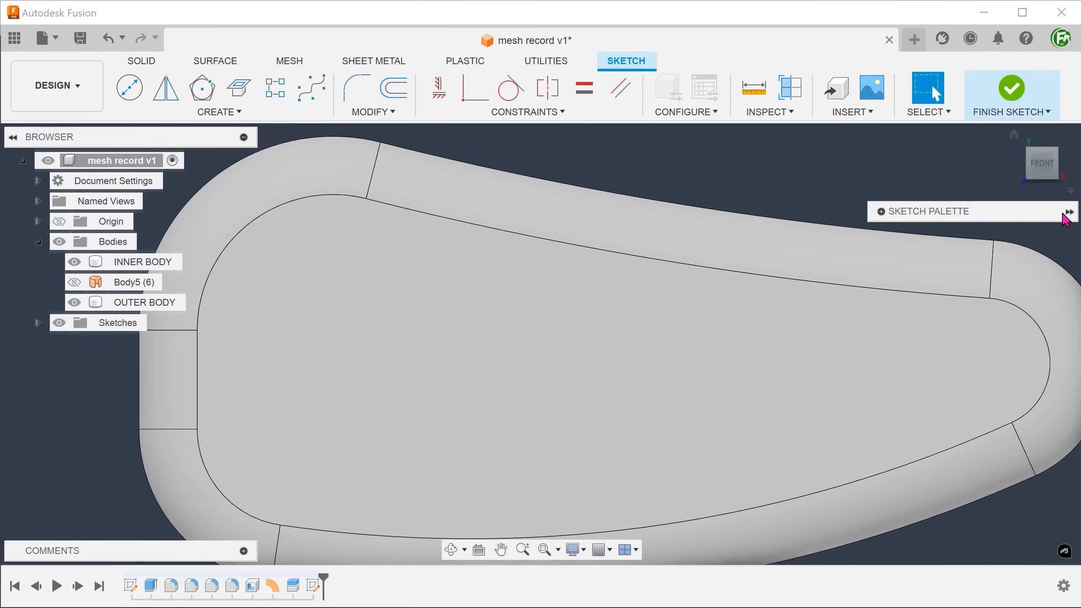
click(1069, 212)
scroll(672, 166, up, 1)
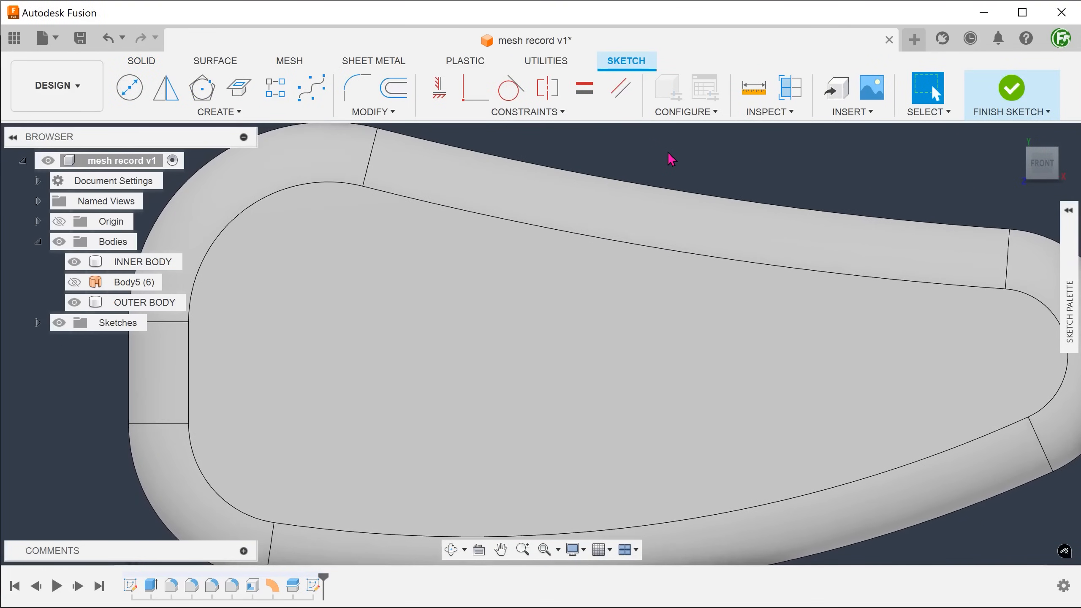
key(ctrl+7)
click(520, 303)
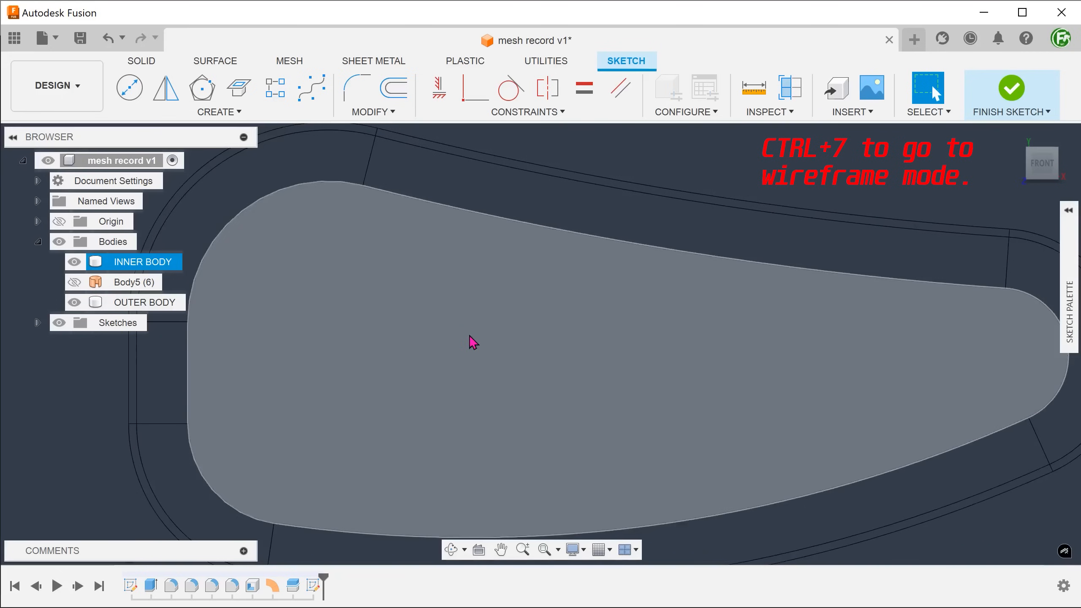
Sketch a horizontal line about 17 mm long inside the front face and a longer line perpendicular to it alongside.
key(Escape)
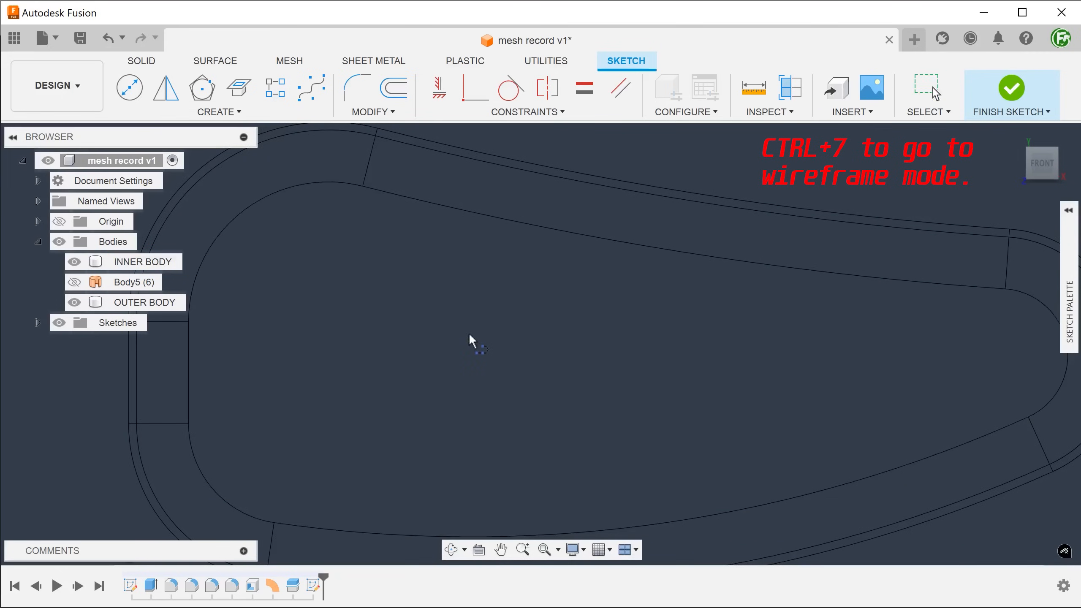
click(472, 372)
click(539, 373)
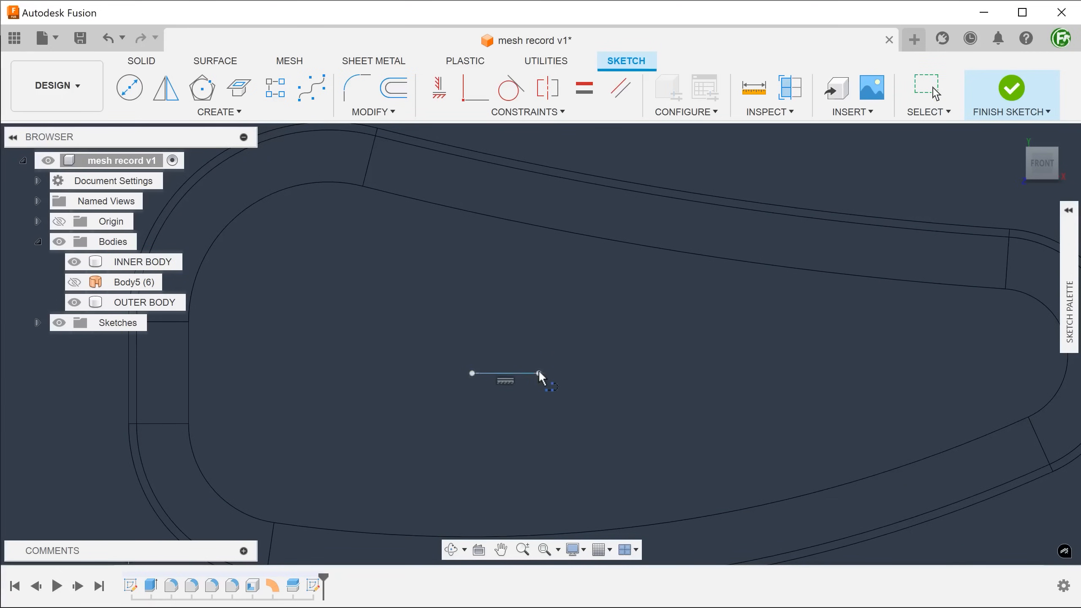
drag(538, 373, 623, 419)
double_click(624, 420)
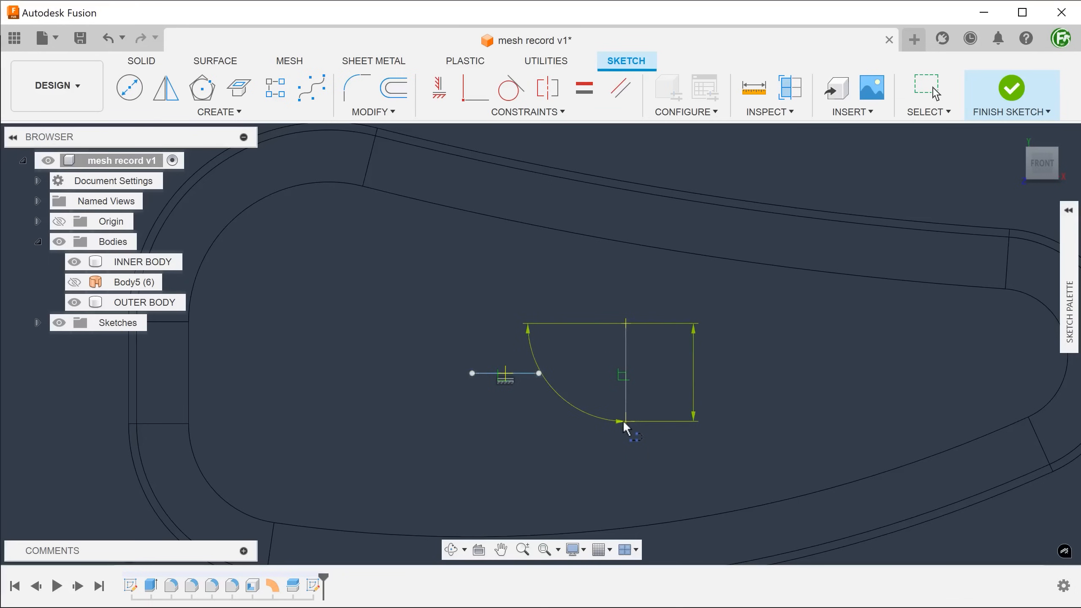
key(Escape)
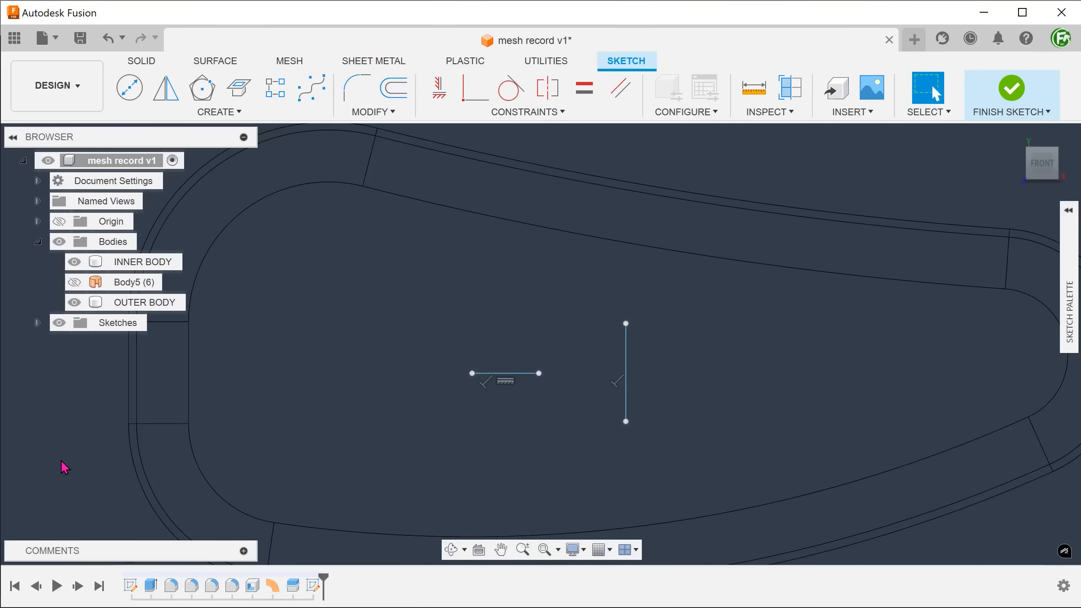
Centre the two lines on each other with a MidPoint constraint, then stretch the horizontal to about 31 mm and the vertical to about 25 mm.
click(510, 113)
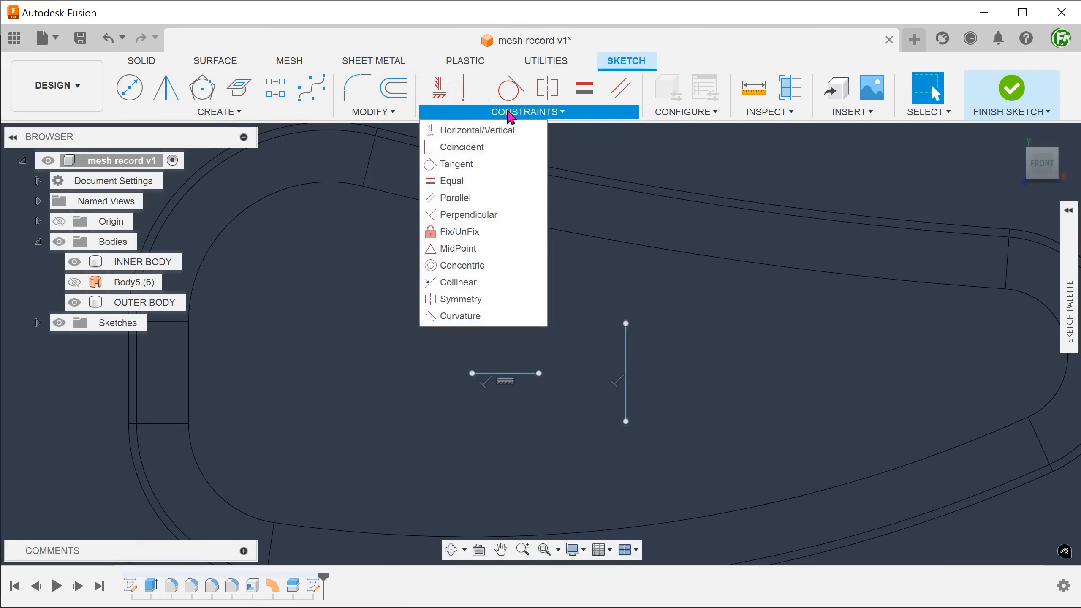
click(494, 249)
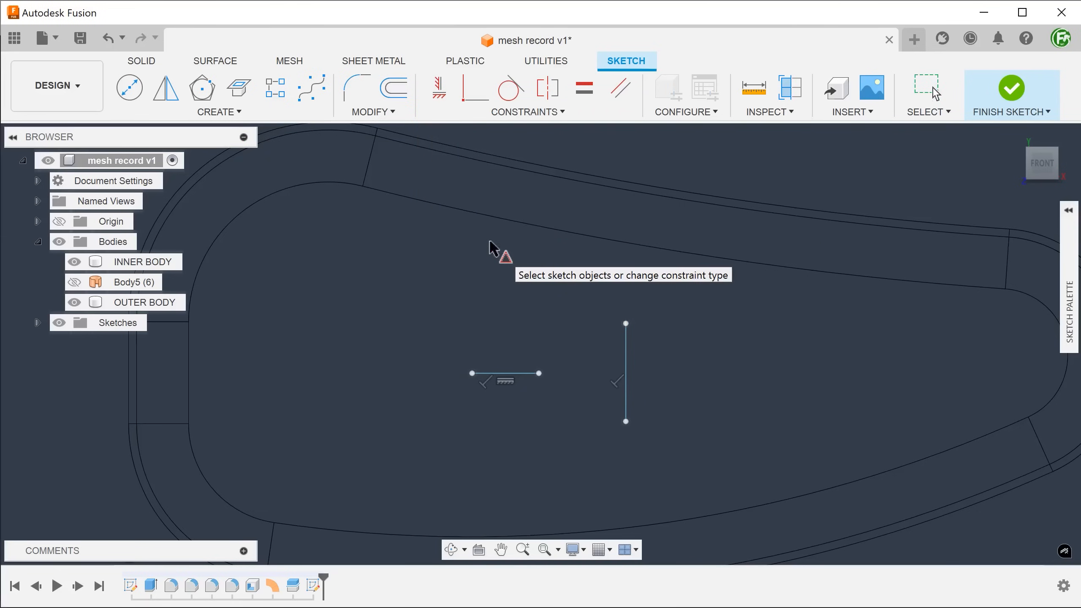
click(528, 374)
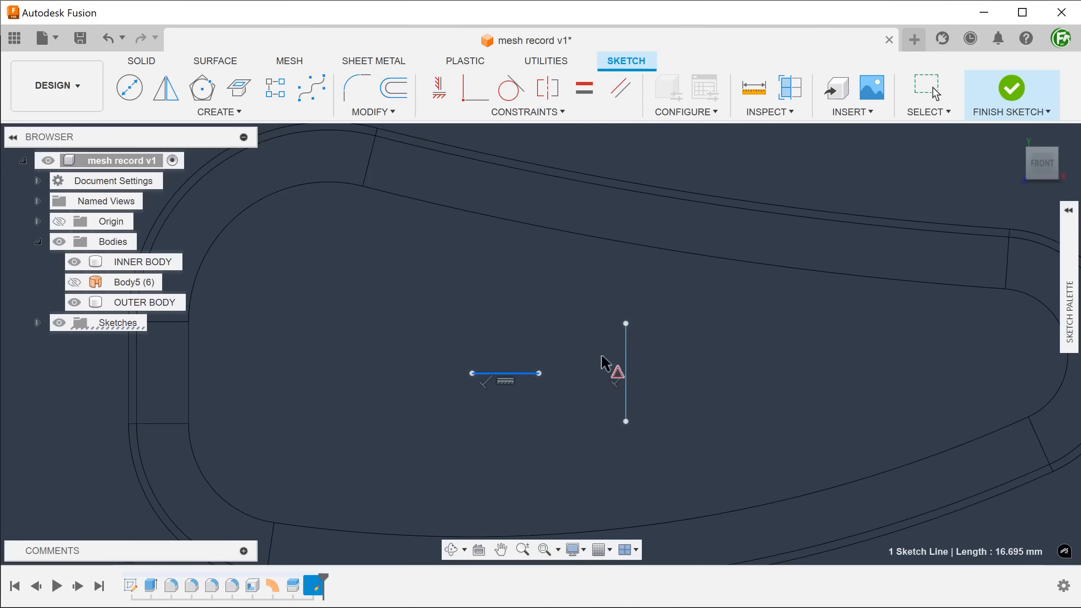
click(625, 359)
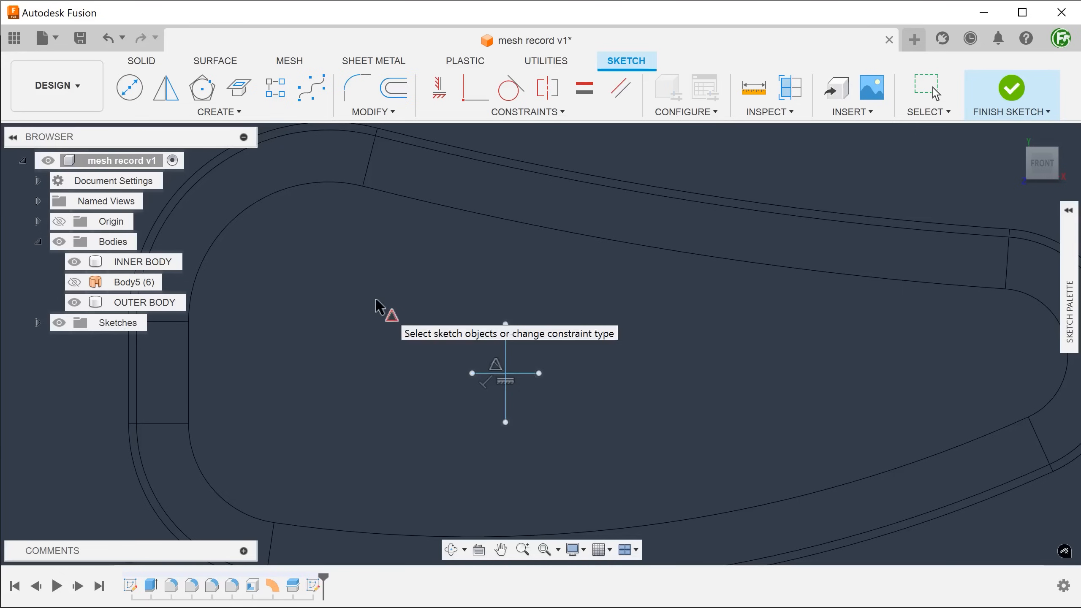
key(Escape)
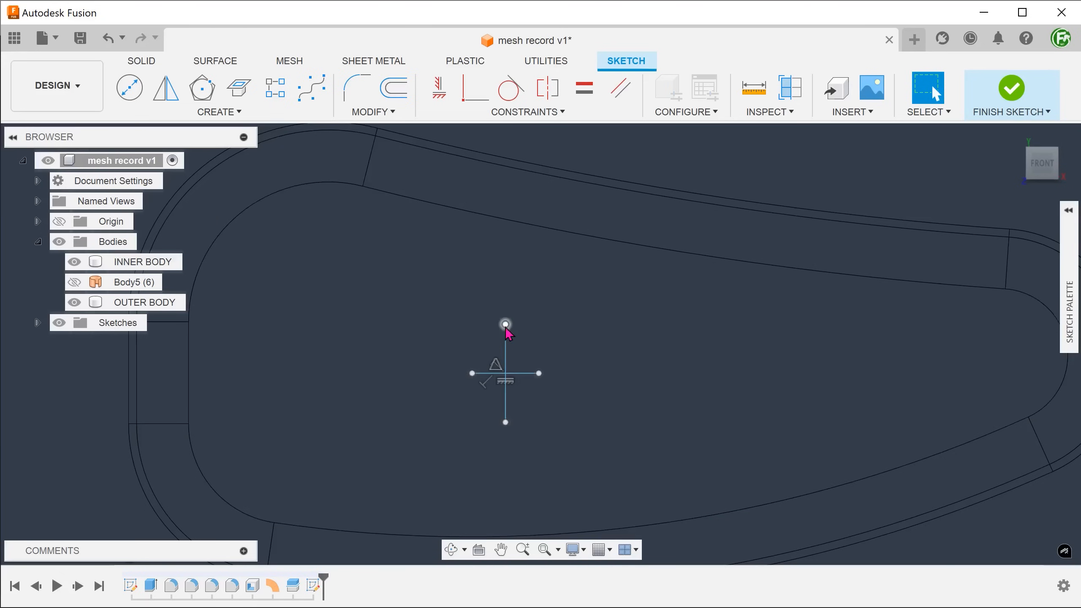
mouse_move(505, 324)
mouse_down()
mouse_move(504, 346)
mouse_move(499, 311)
mouse_move(505, 323)
mouse_up()
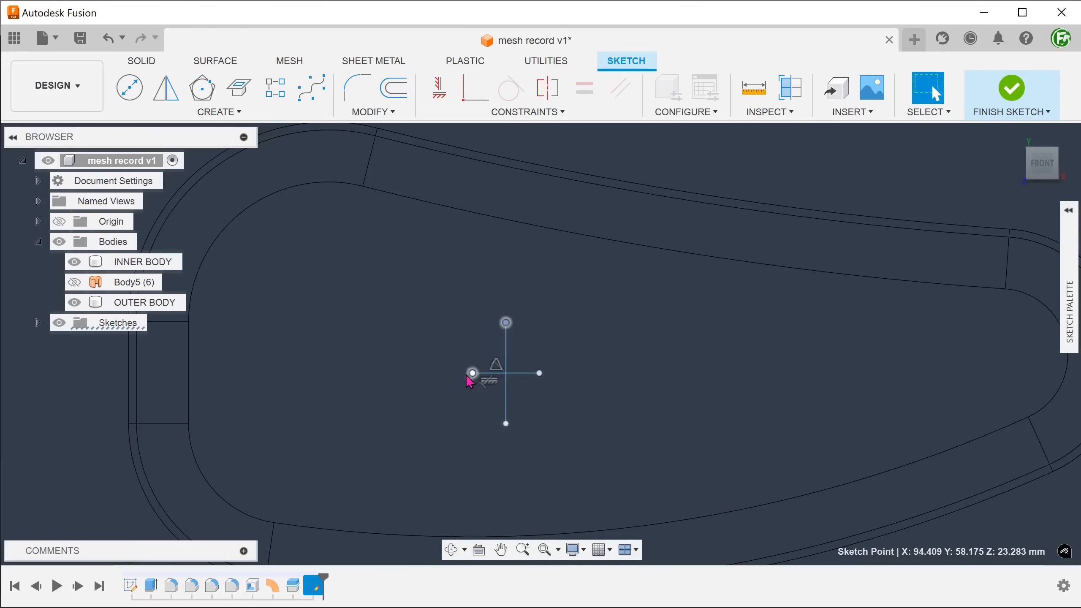
drag(473, 373, 443, 373)
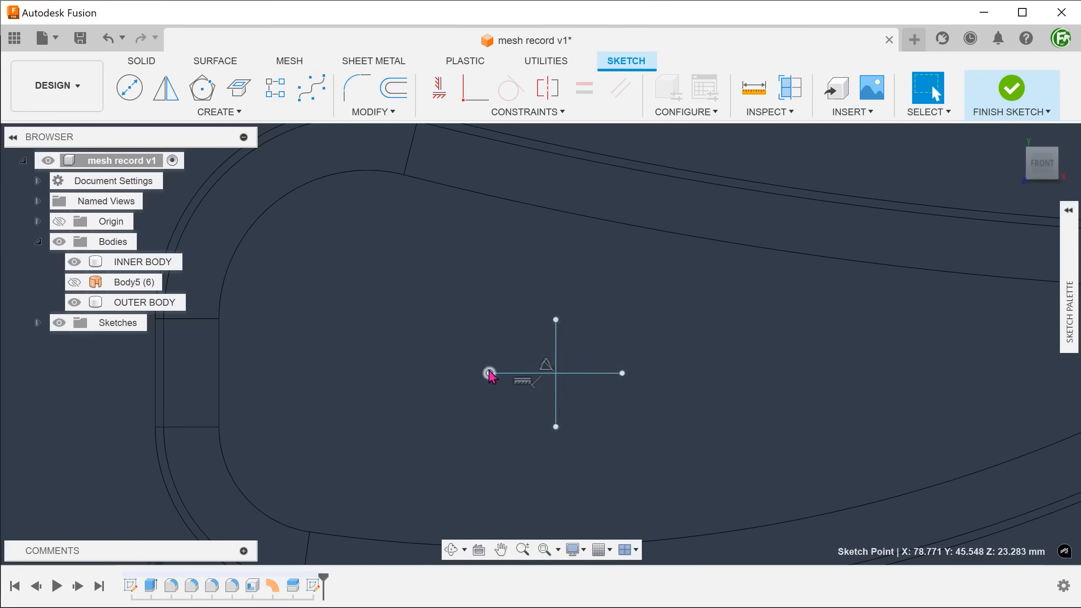
Convert both crossing lines to construction lines.
click(515, 375)
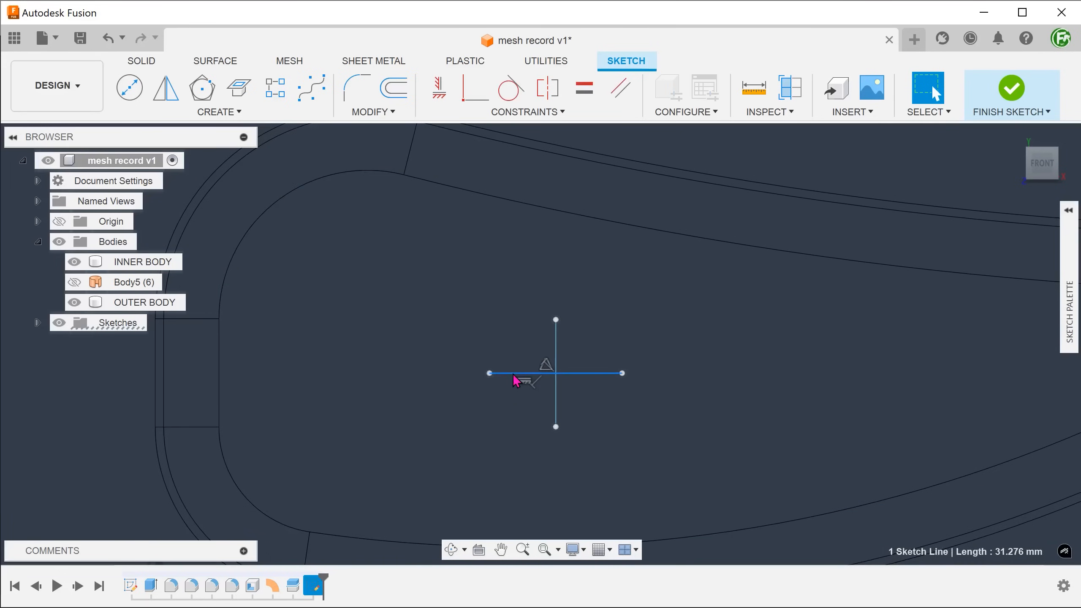
right_click(515, 380)
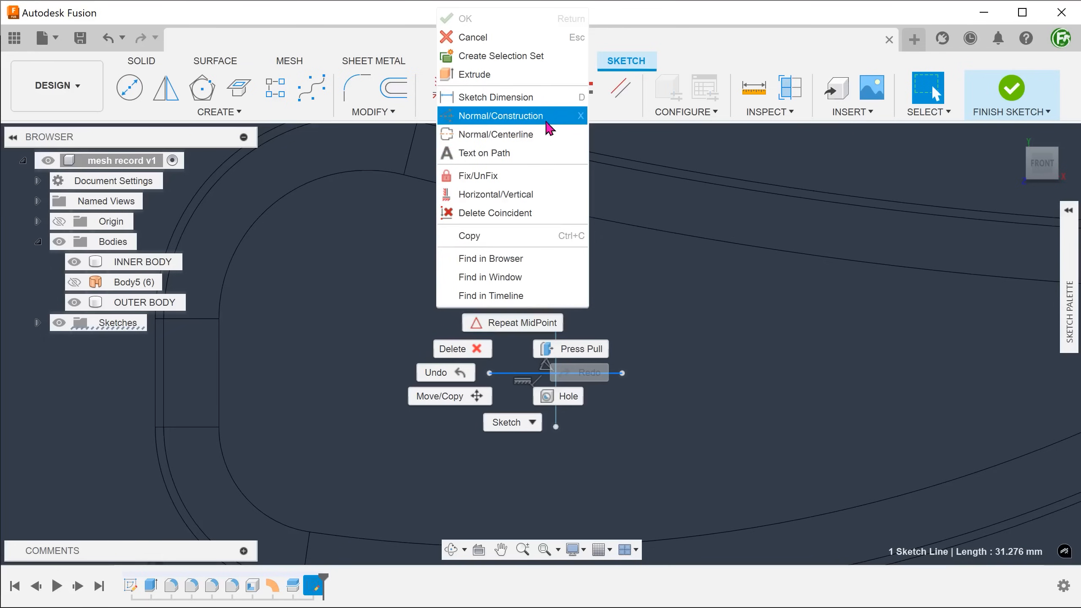
click(547, 118)
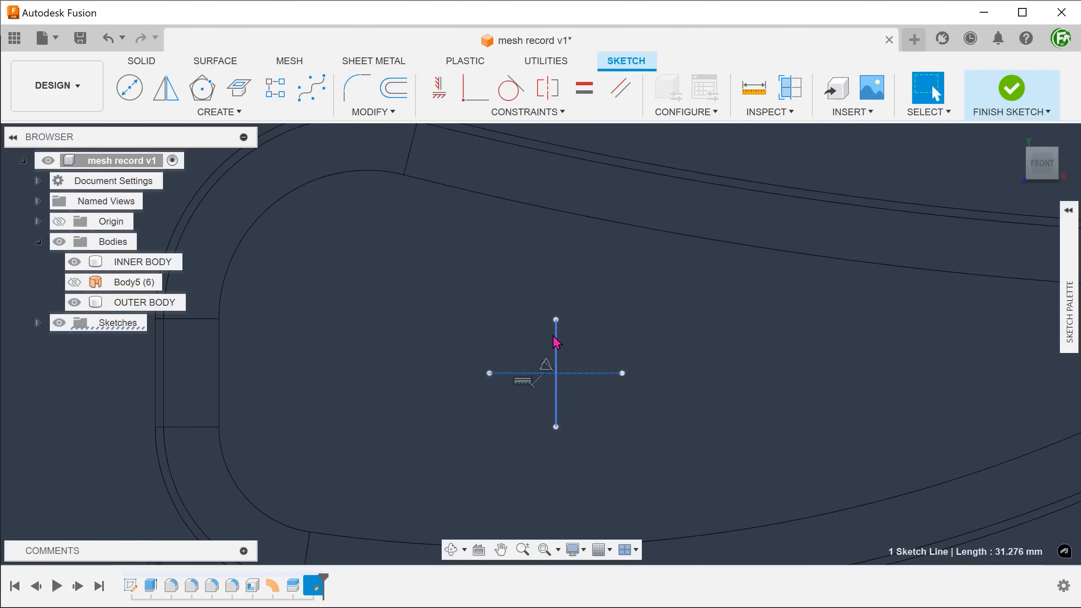
click(555, 343)
right_click(556, 342)
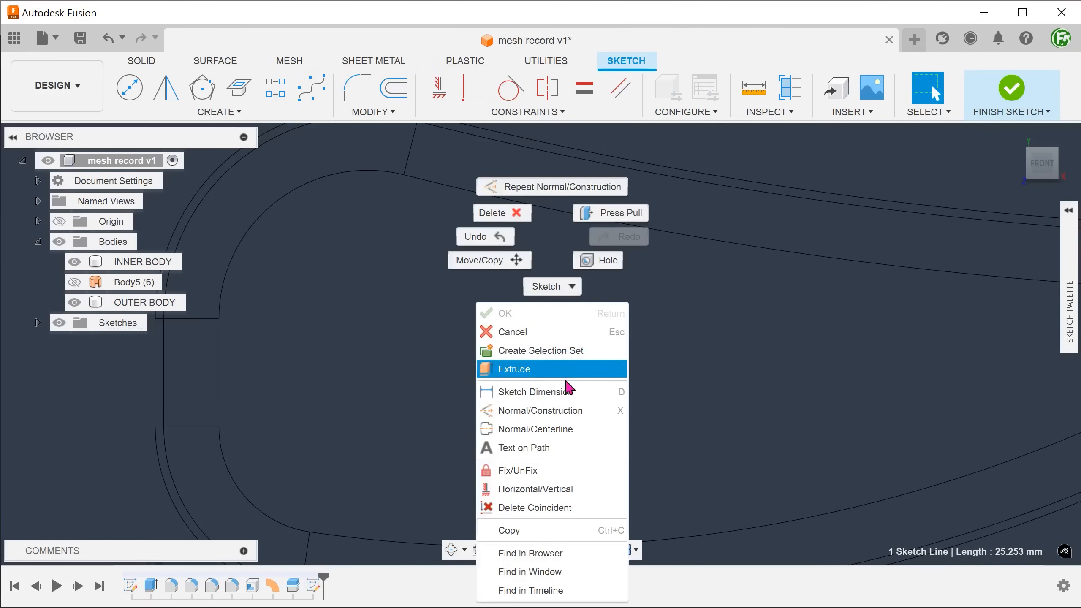
click(583, 411)
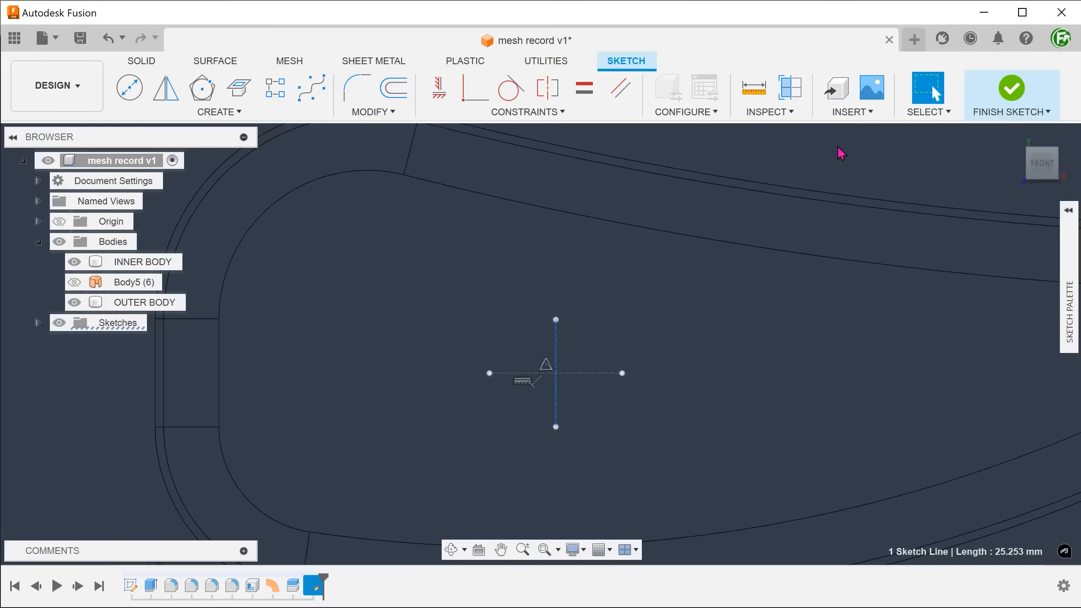
click(837, 146)
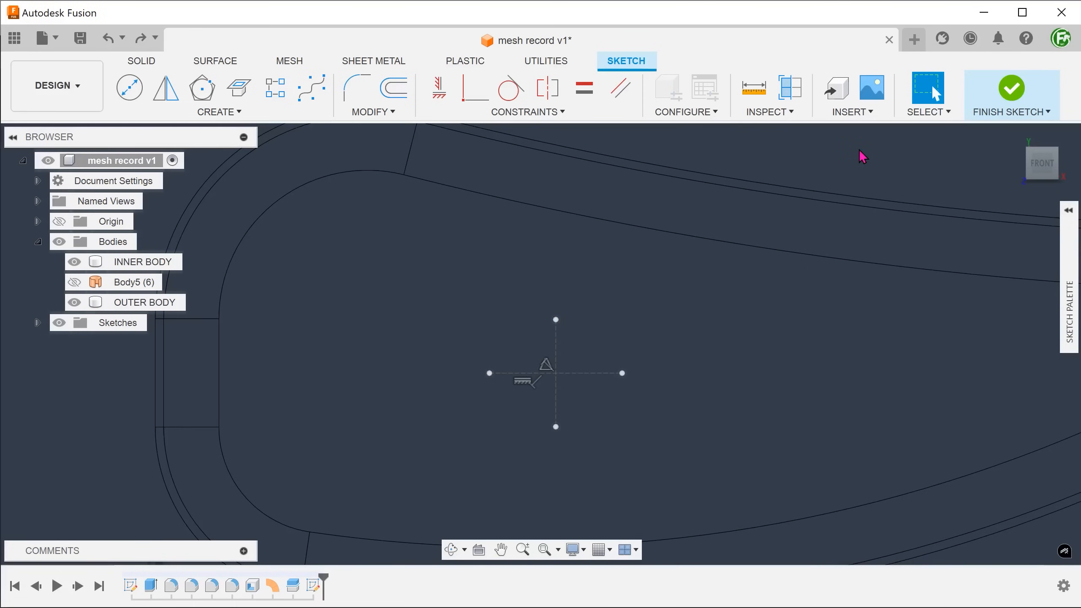
Draw a closed diamond of four lines connecting the endpoints of the crossed construction lines.
key(l)
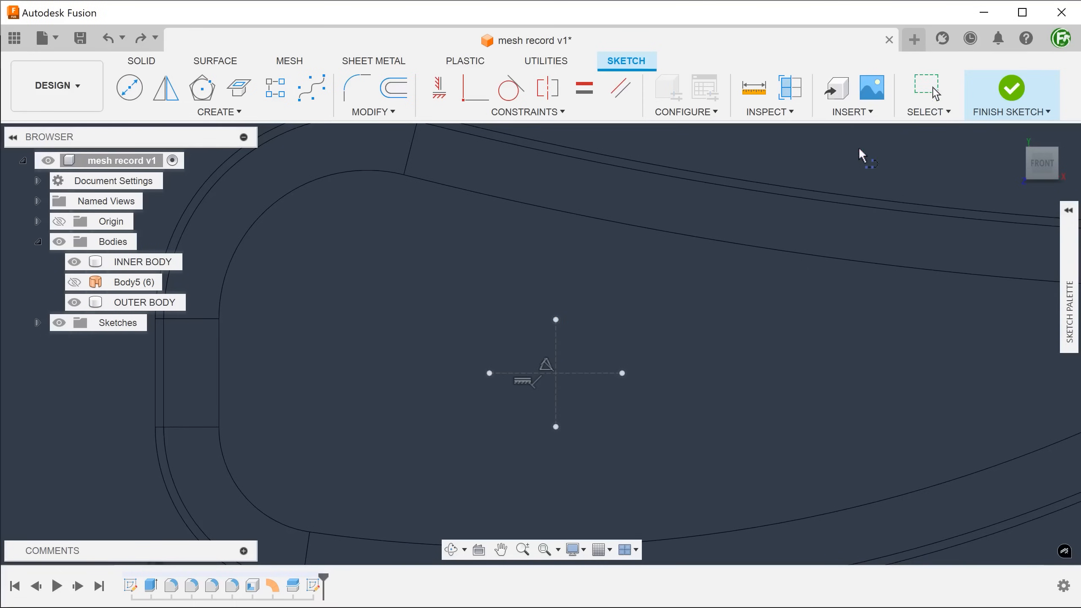
click(556, 319)
click(489, 373)
click(556, 426)
click(622, 373)
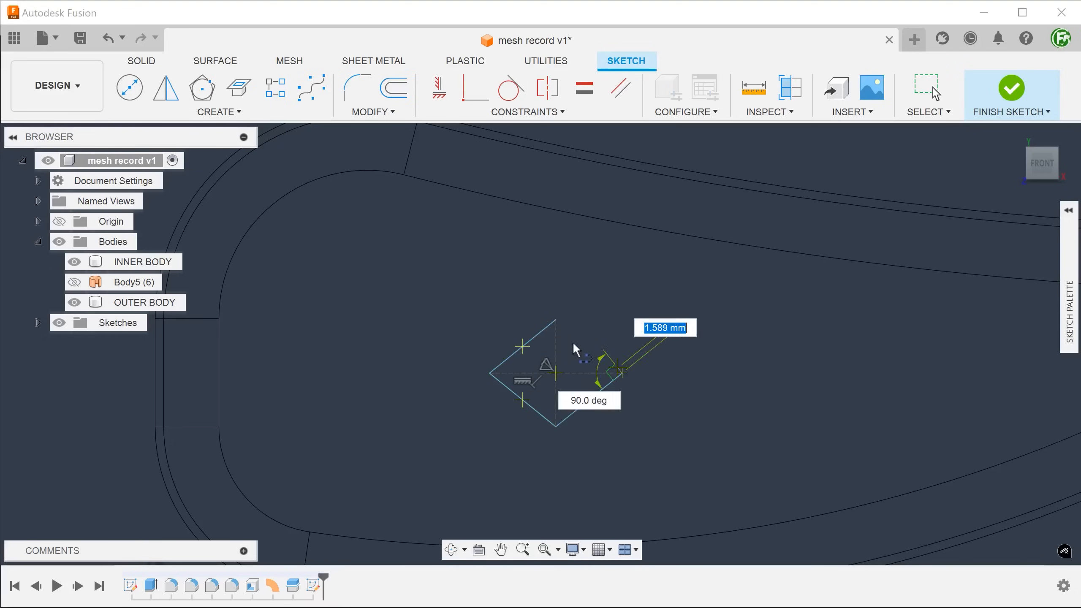
click(555, 319)
key(Escape)
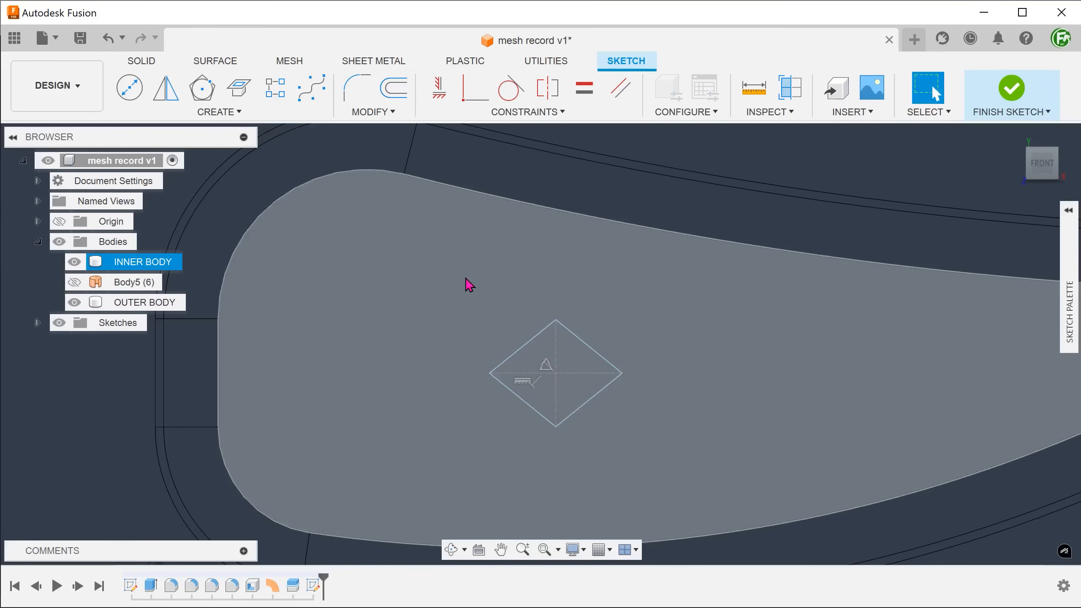
Draw a line from the diamond's centre to the midpoint of its upper-right edge and convert it to a construction line.
key(l)
scroll(465, 275, up, 4)
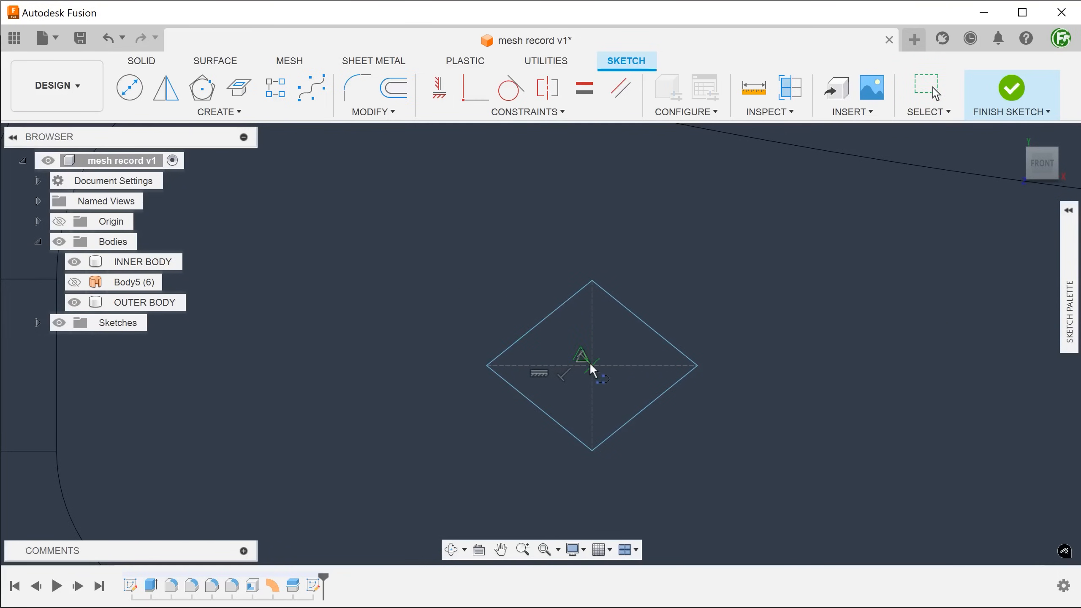
click(591, 365)
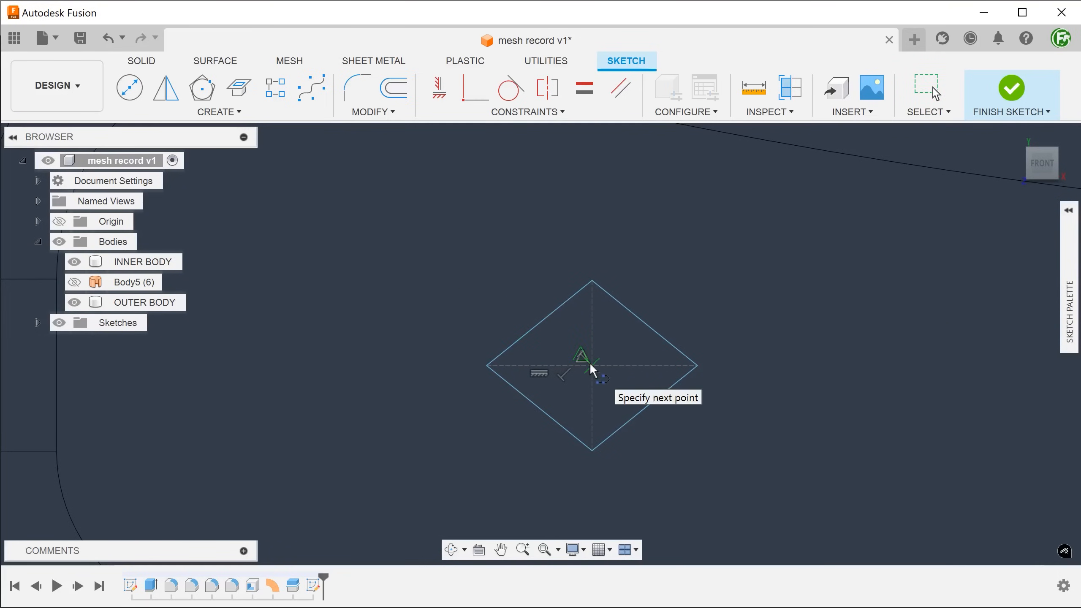
click(644, 322)
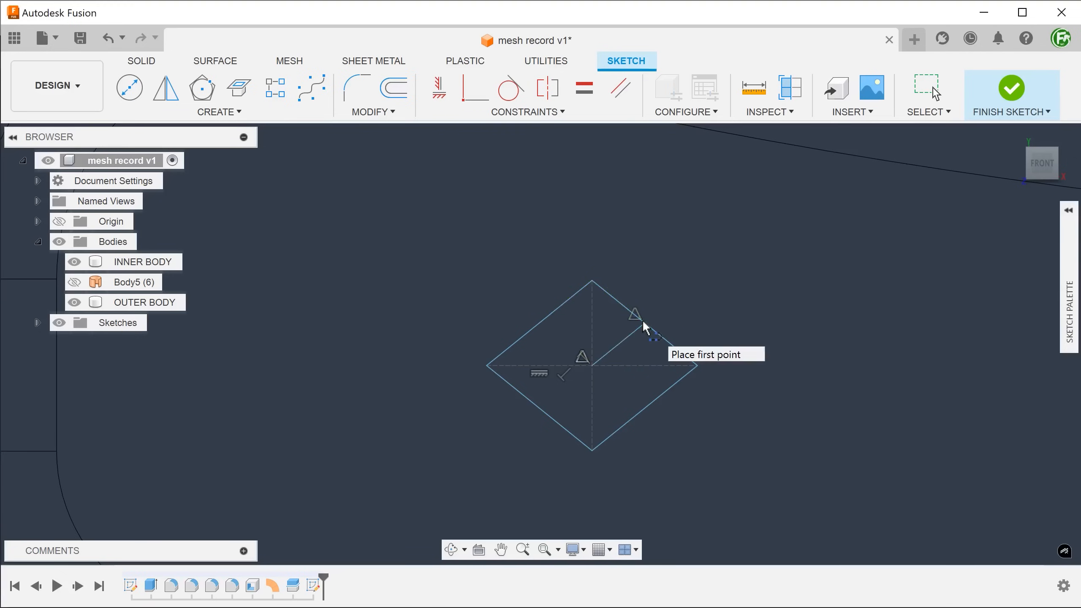
key(Escape)
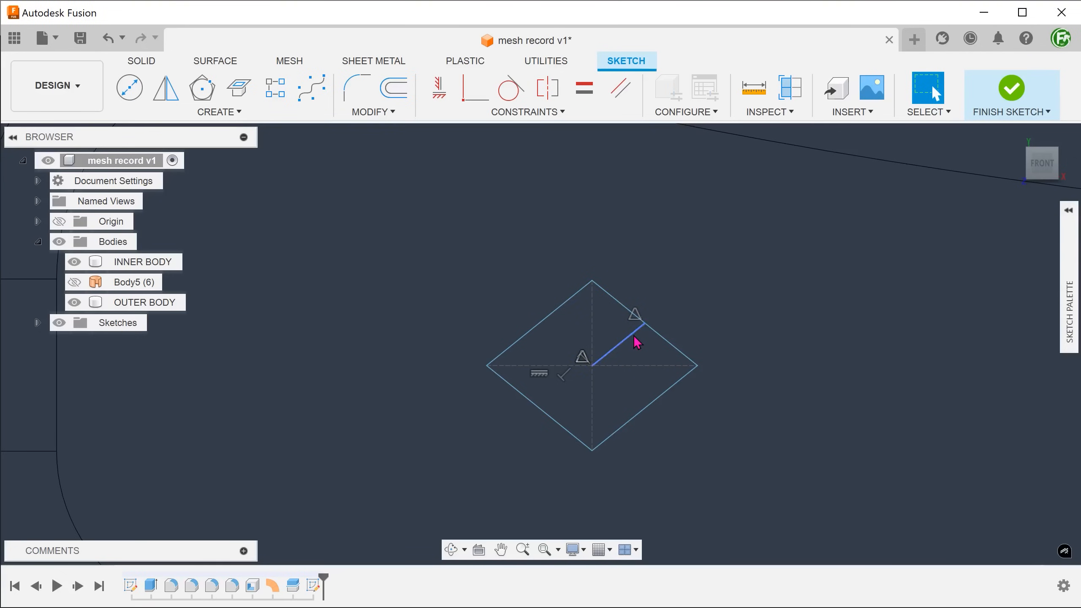
click(637, 342)
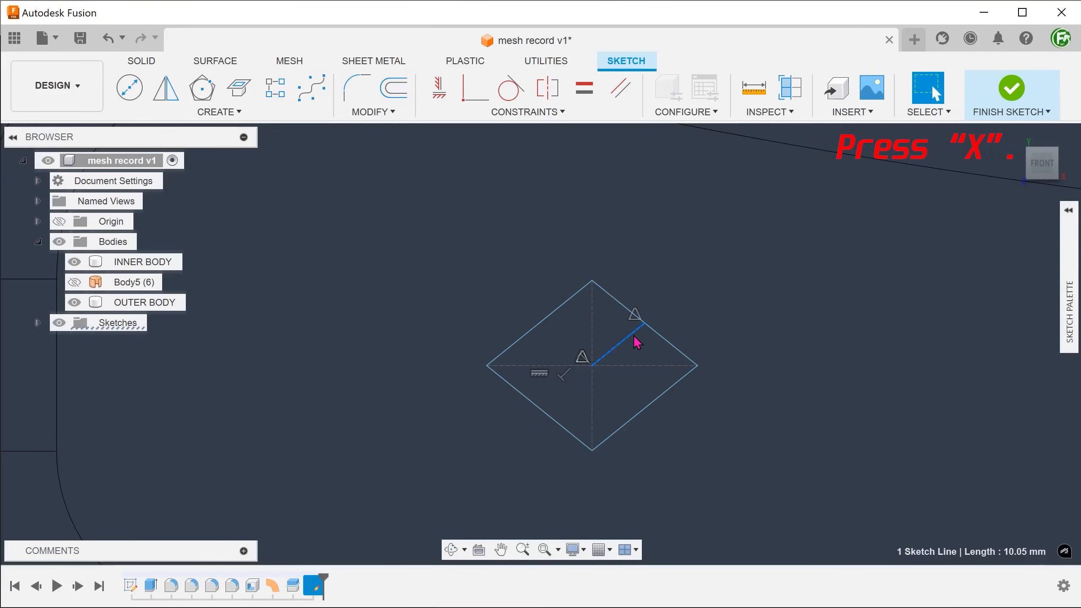
Convert the line from the diamond's centre to its upper-right edge into a construction line and clear the selection.
key(x)
click(756, 303)
click(761, 283)
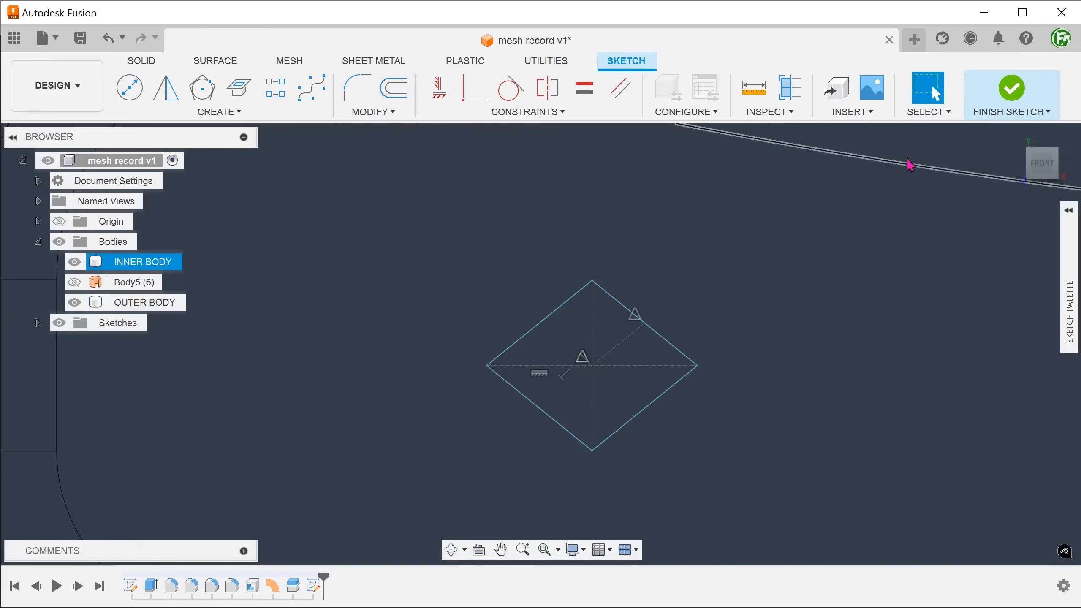
click(939, 148)
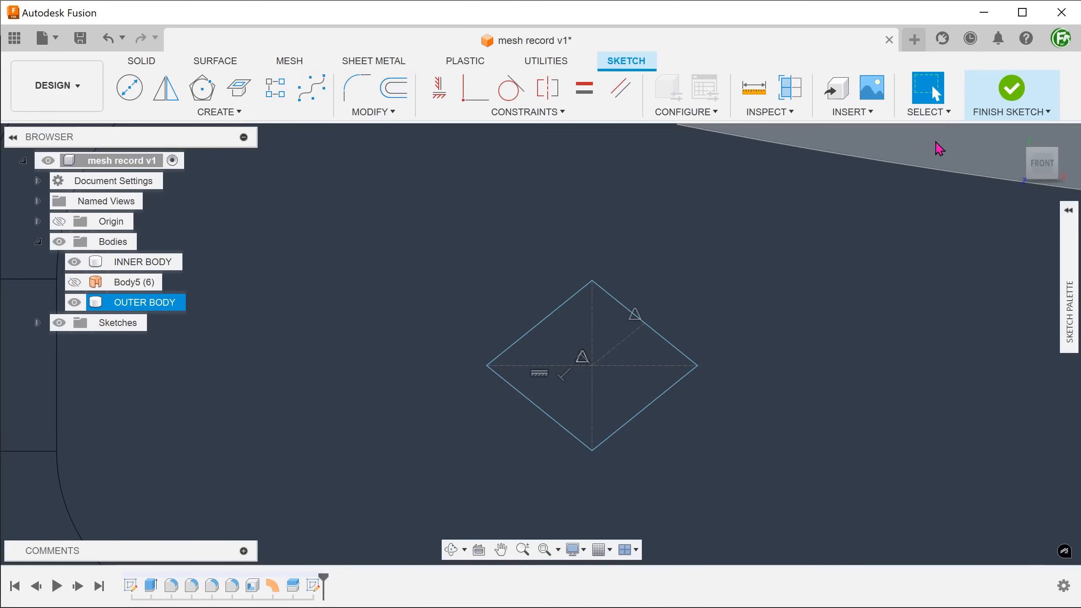
Dimension the diamond's construction diagonals to 15 mm for the vertical and 10 mm for the horizontal.
key(d)
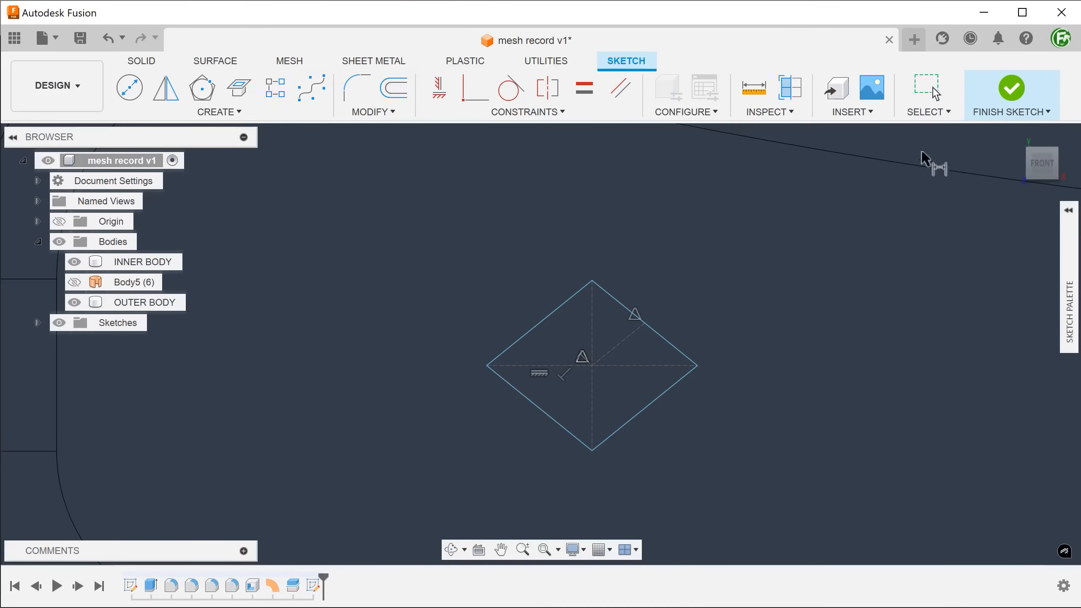
click(595, 338)
click(752, 343)
text(15)
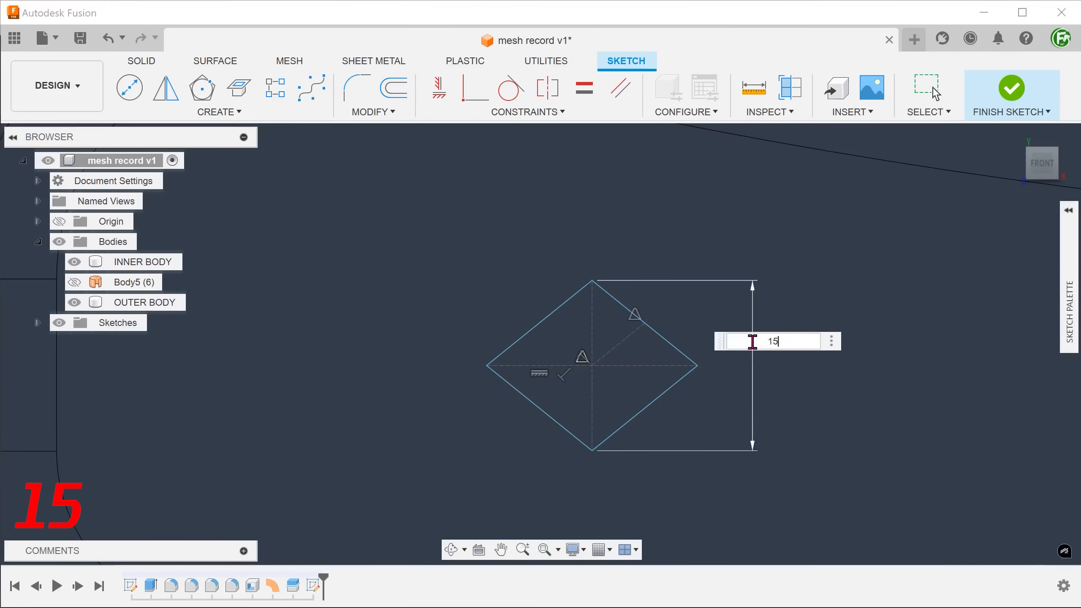
key(Return)
click(615, 365)
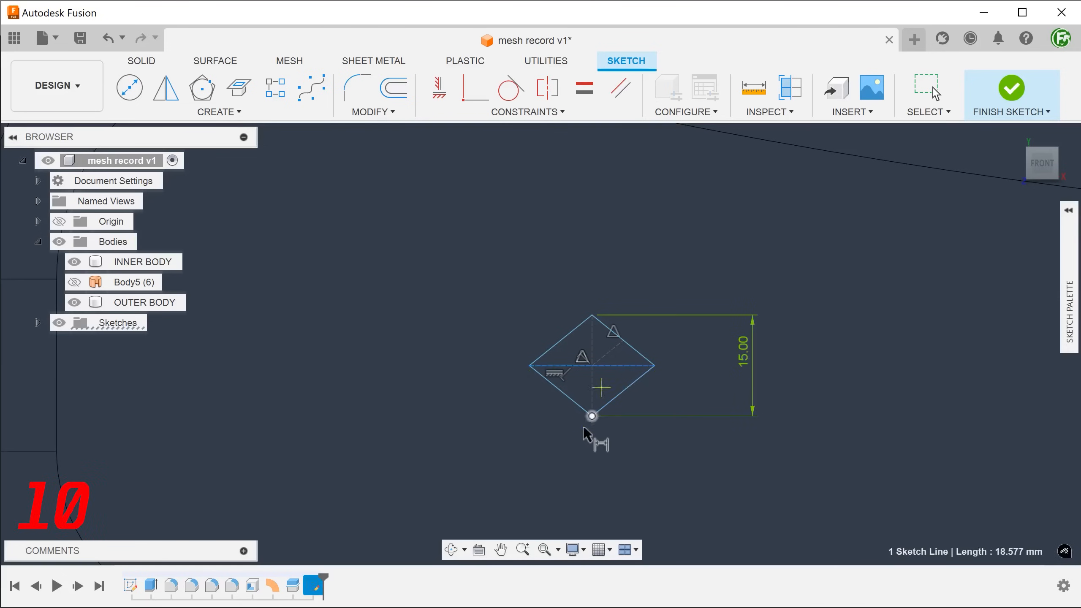
click(583, 451)
text(10)
key(Return)
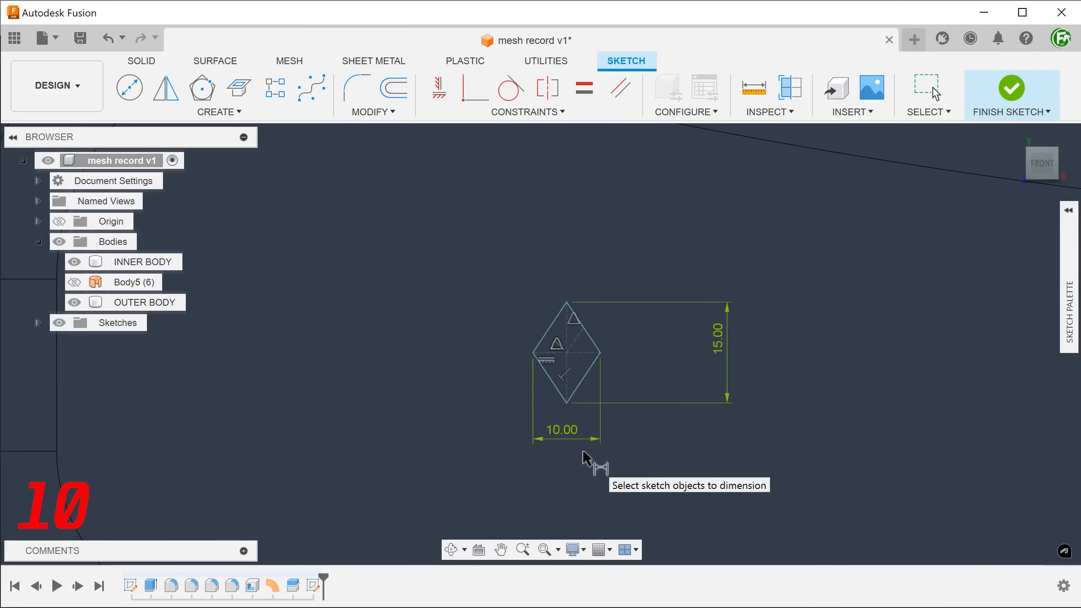
Set the vertical distance from the origin to the diamond's centre to 45 mm.
scroll(583, 452, down, 5)
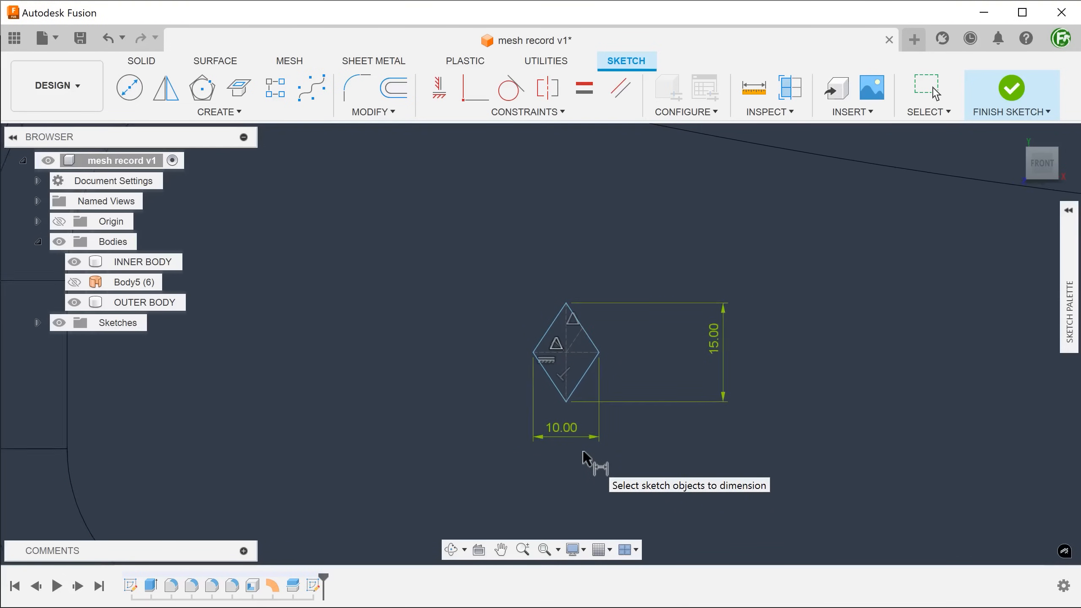
scroll(583, 452, down, 1)
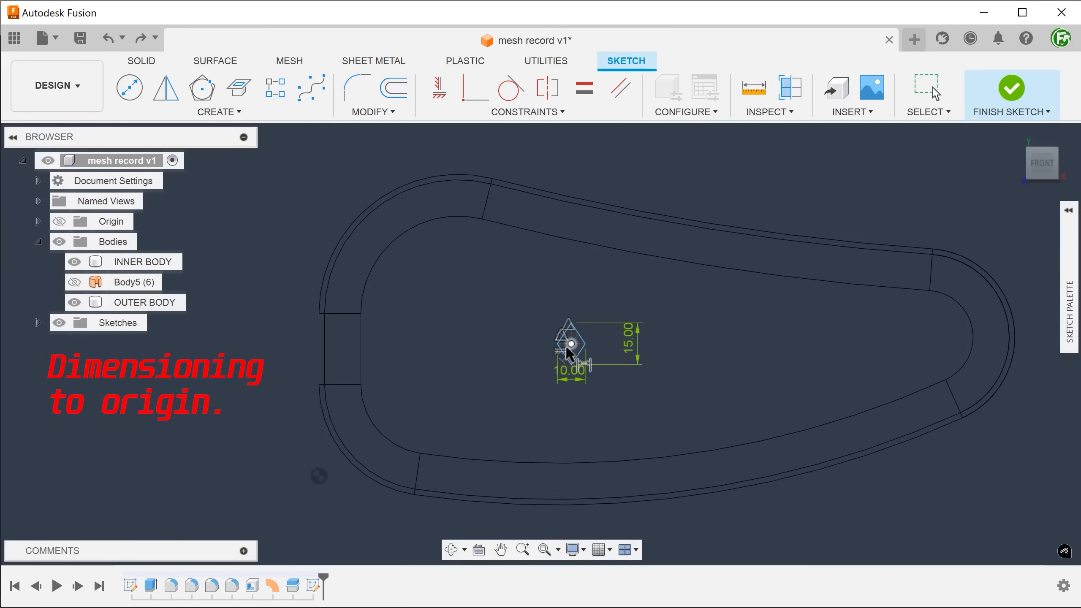
click(572, 343)
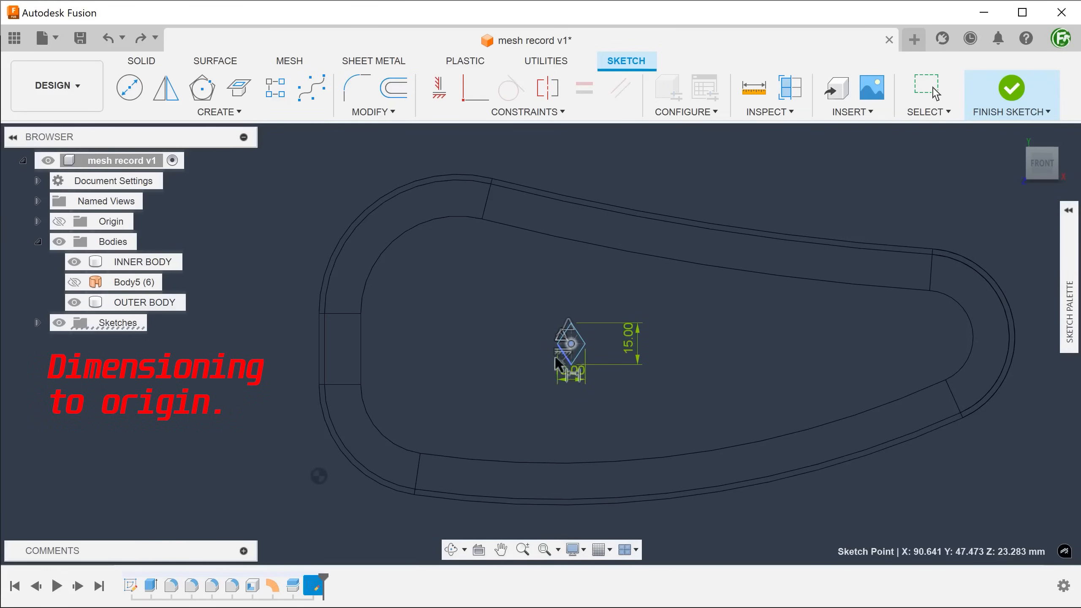
click(319, 475)
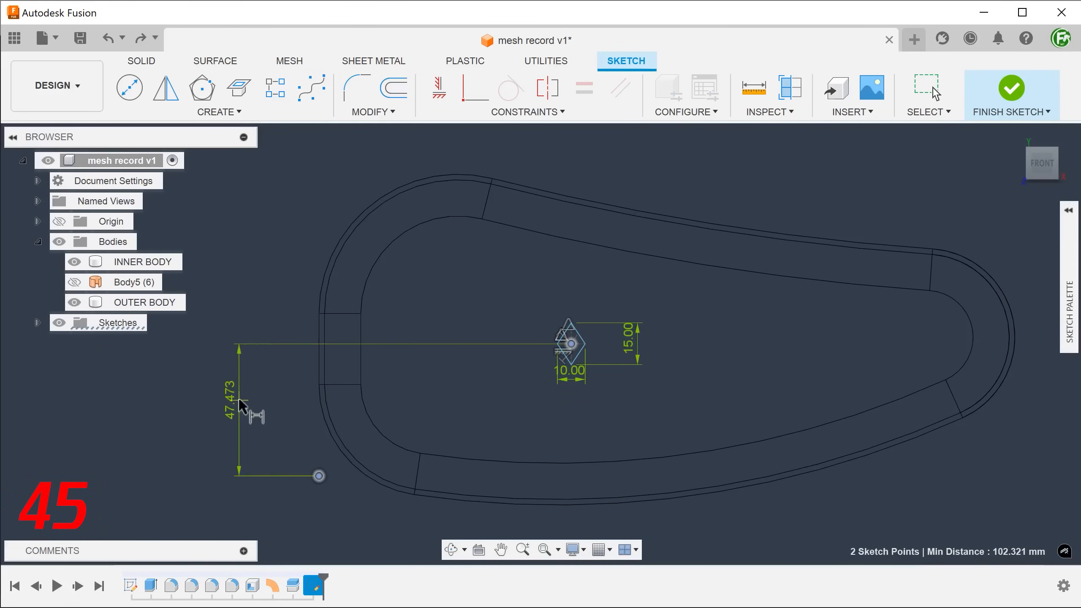
click(239, 401)
text(45)
key(Return)
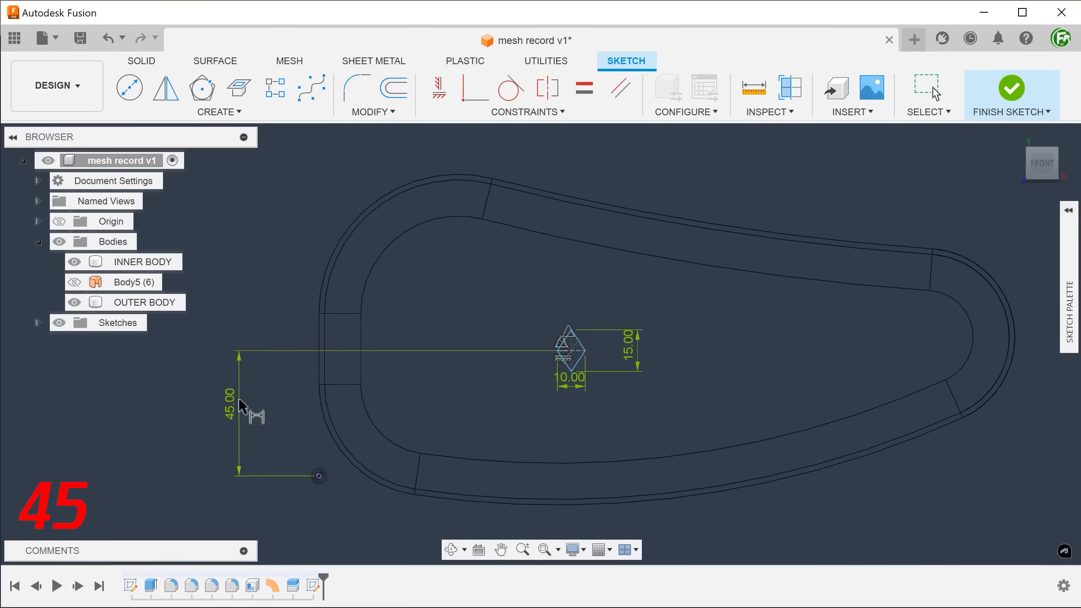
Set the horizontal distance from the origin to the diamond's centre to 120 mm and finish the sketch.
click(319, 475)
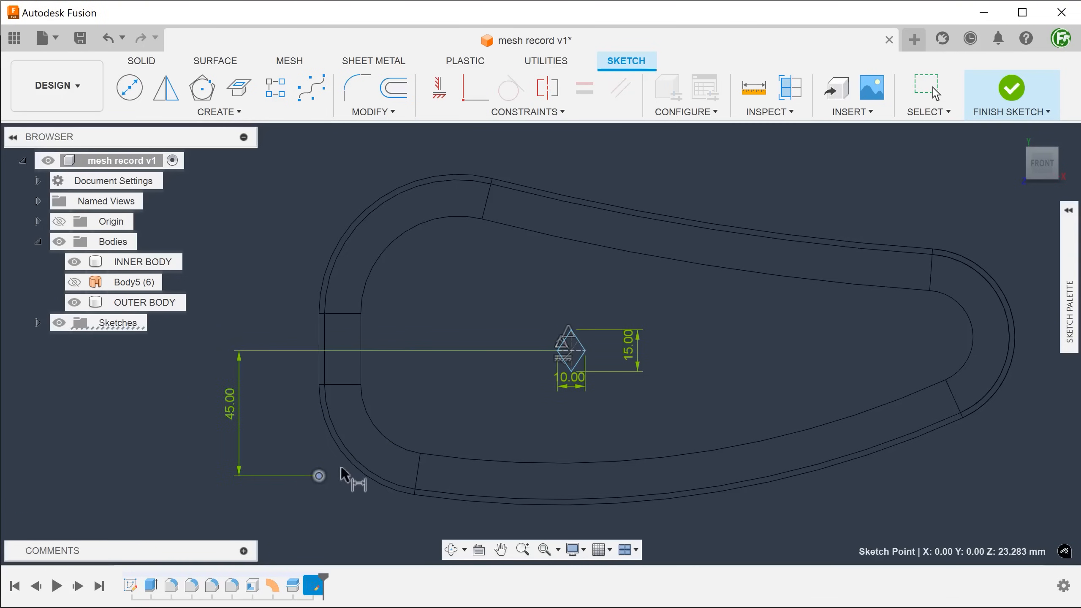
click(572, 351)
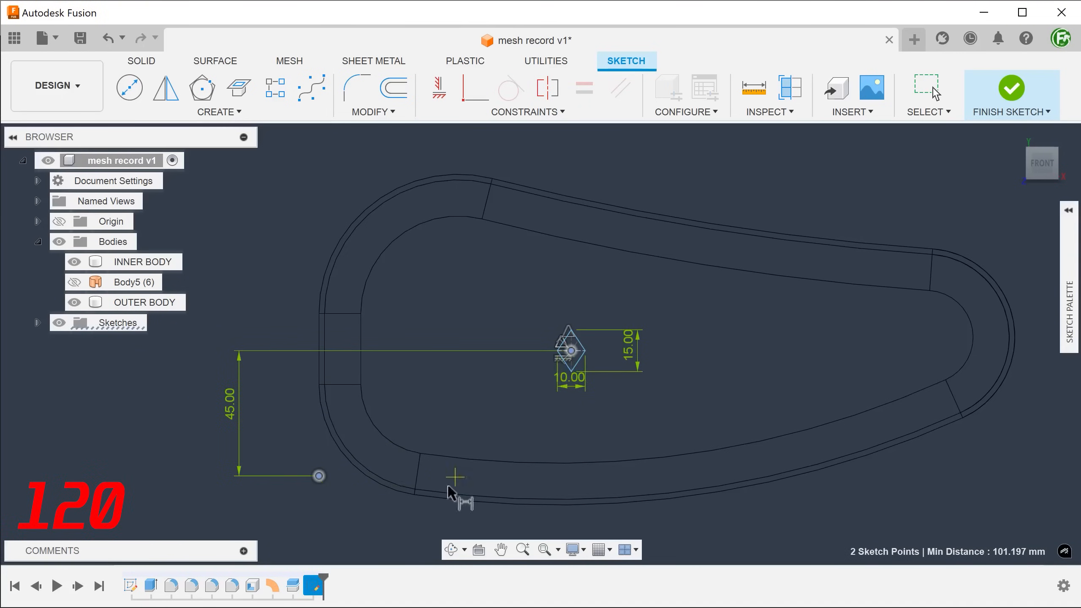
click(425, 524)
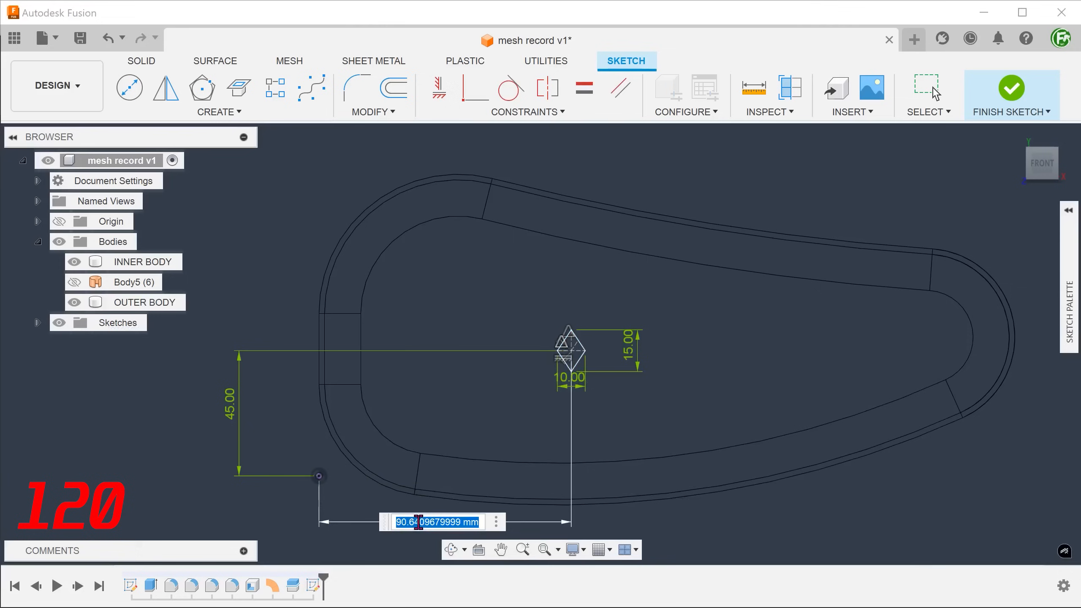
text(120)
key(Return)
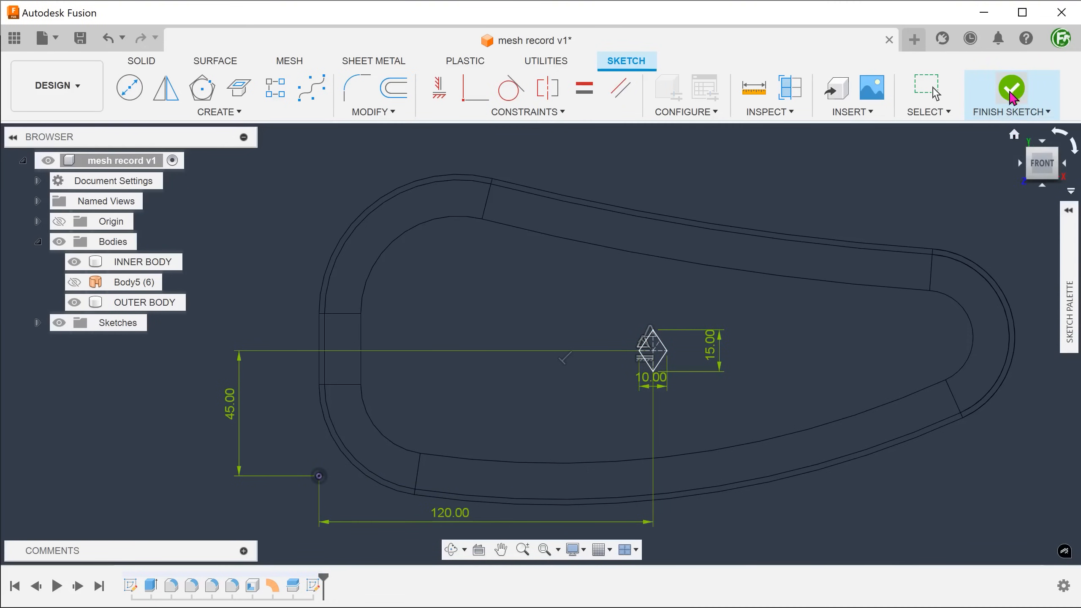
click(1012, 94)
key(ctrl+6)
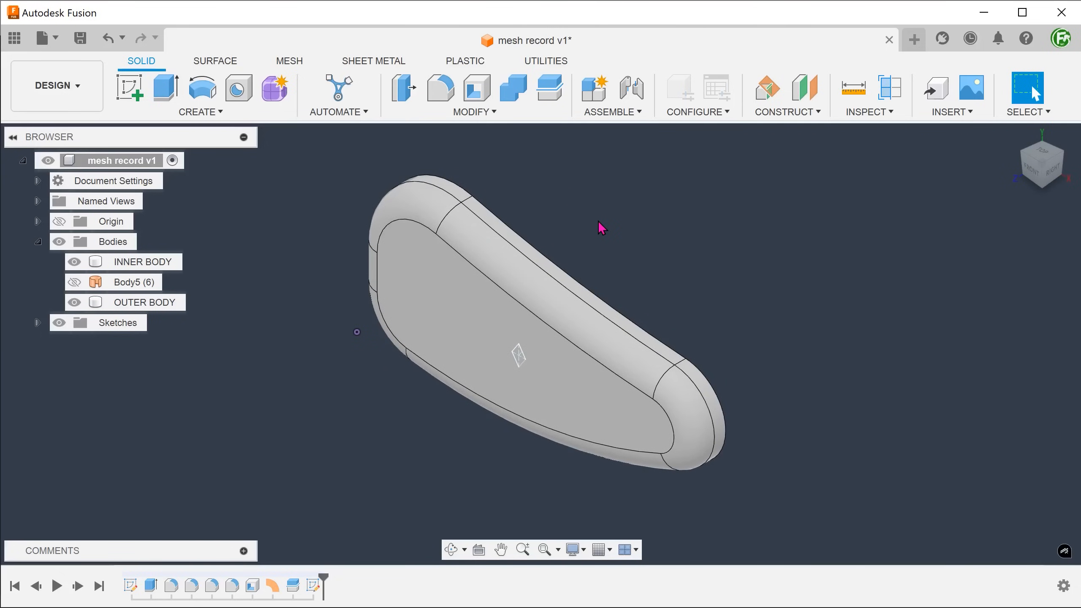
Rename the diamond sketch as DIAMOND.
click(38, 322)
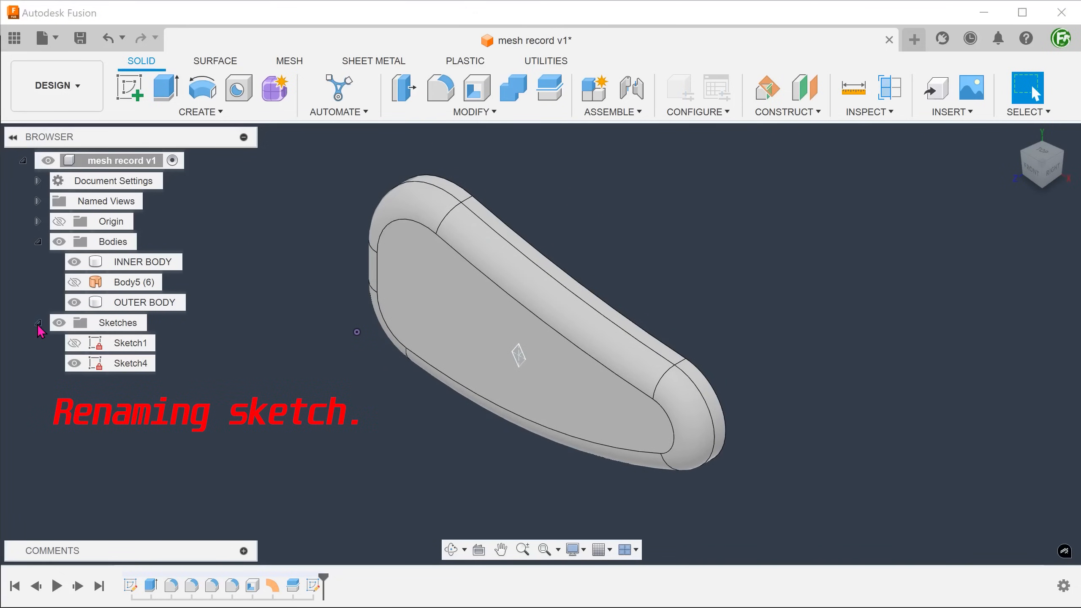
click(123, 366)
double_click(125, 366)
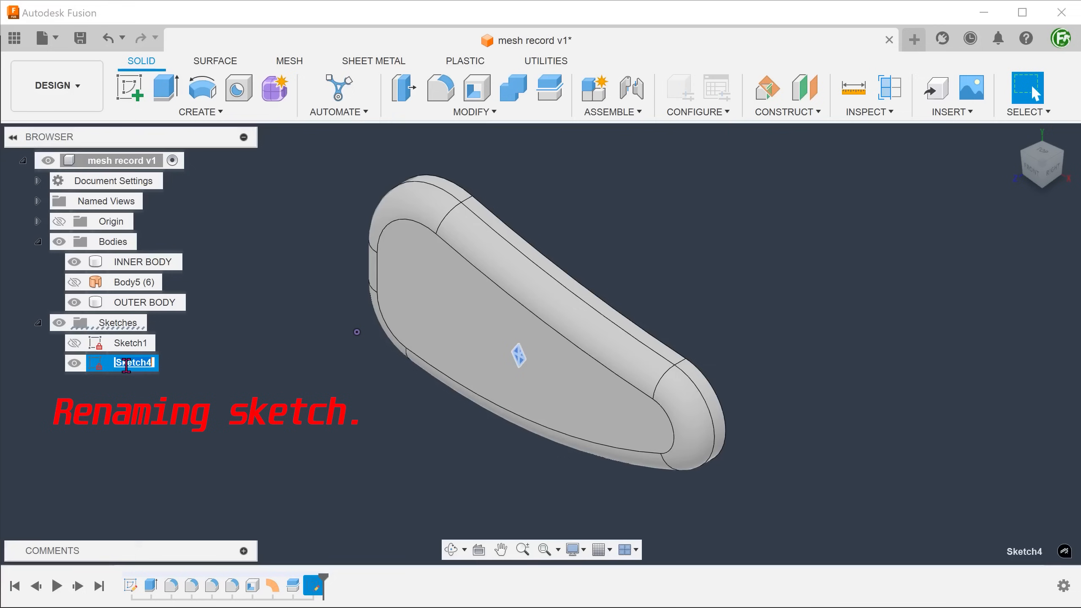
text(DTA)
text(MOND)
key(Return)
click(241, 437)
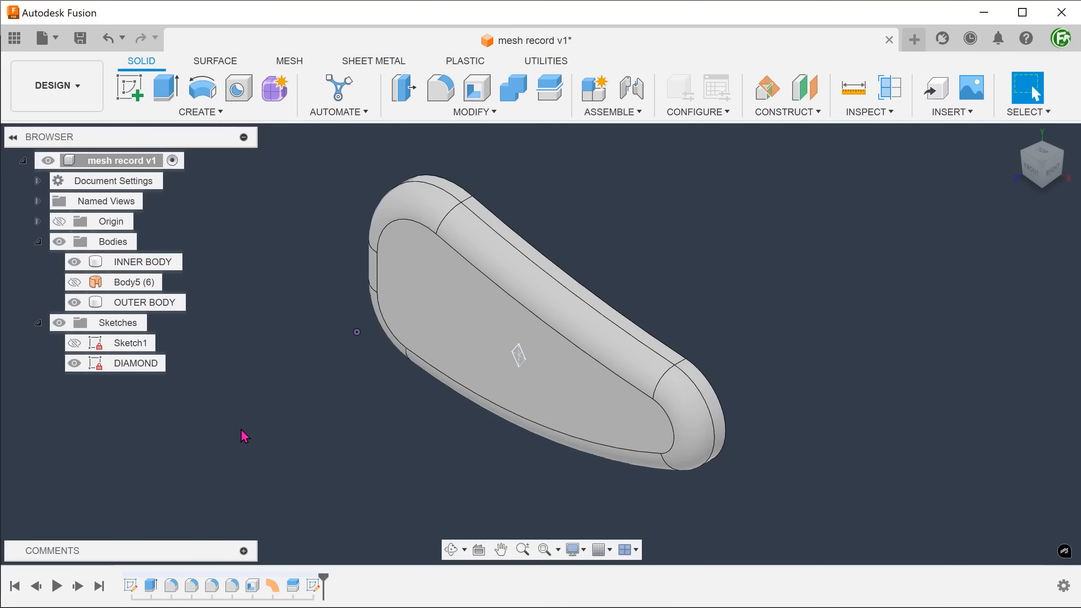
Extrude the diamond profile inward as a Cut with extent type All, with the inner body as the object to cut.
key(e)
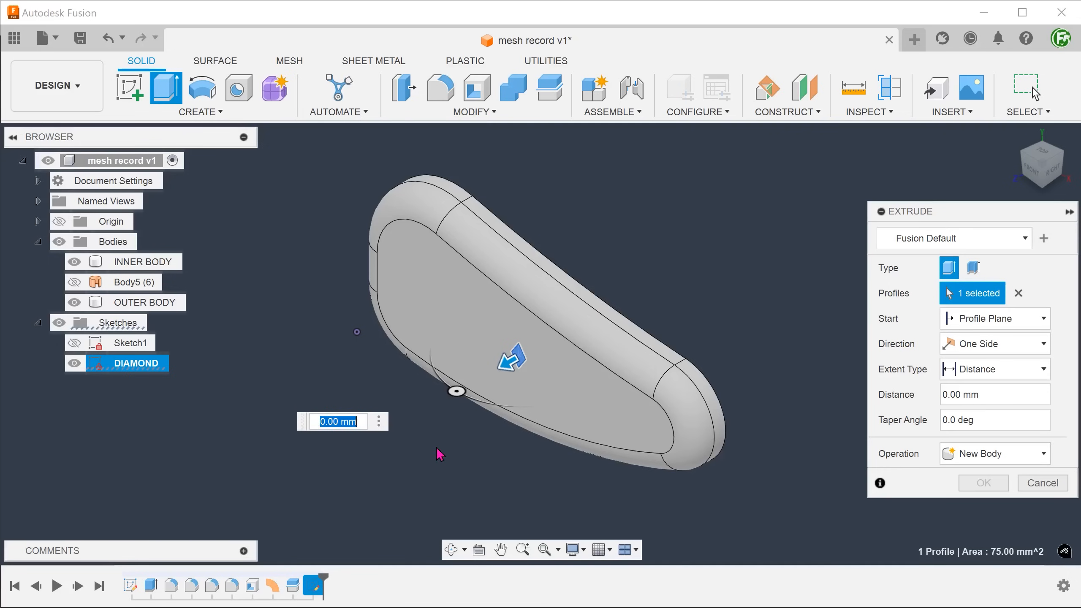
drag(511, 364, 579, 321)
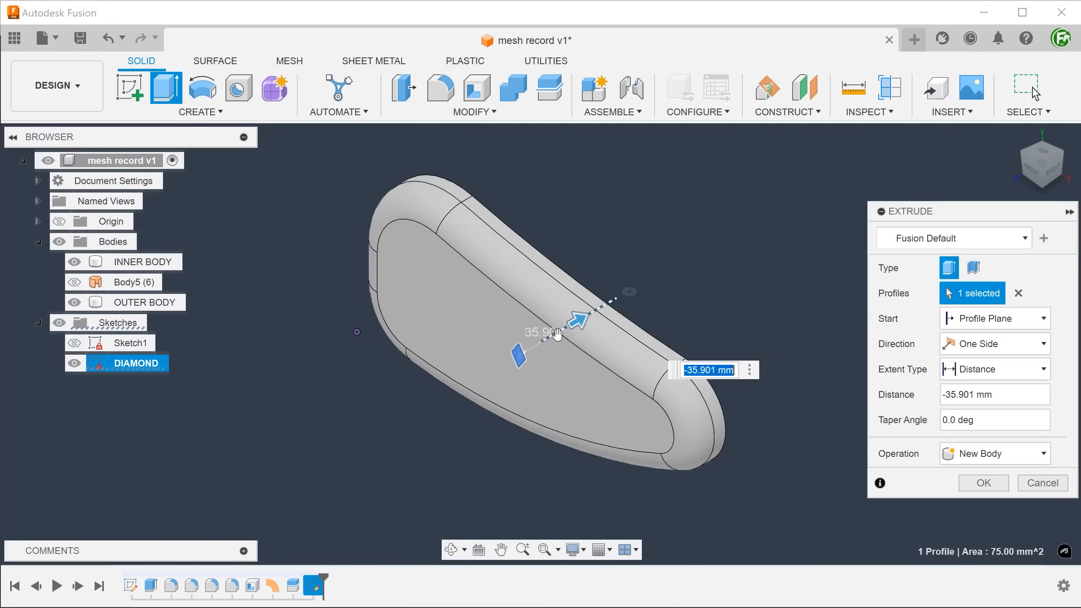
click(1015, 369)
click(979, 425)
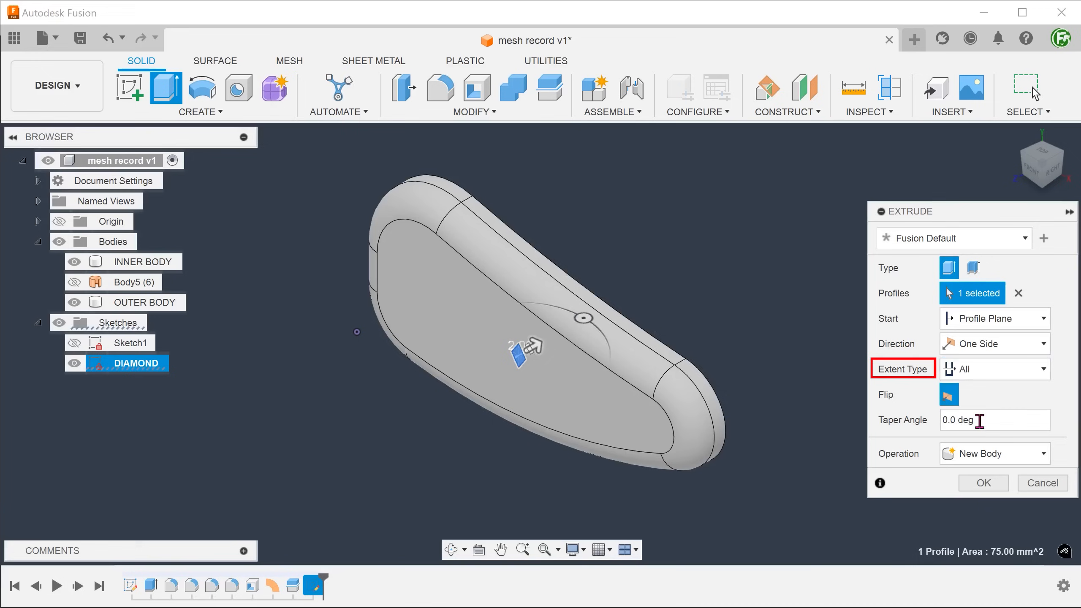
click(1025, 452)
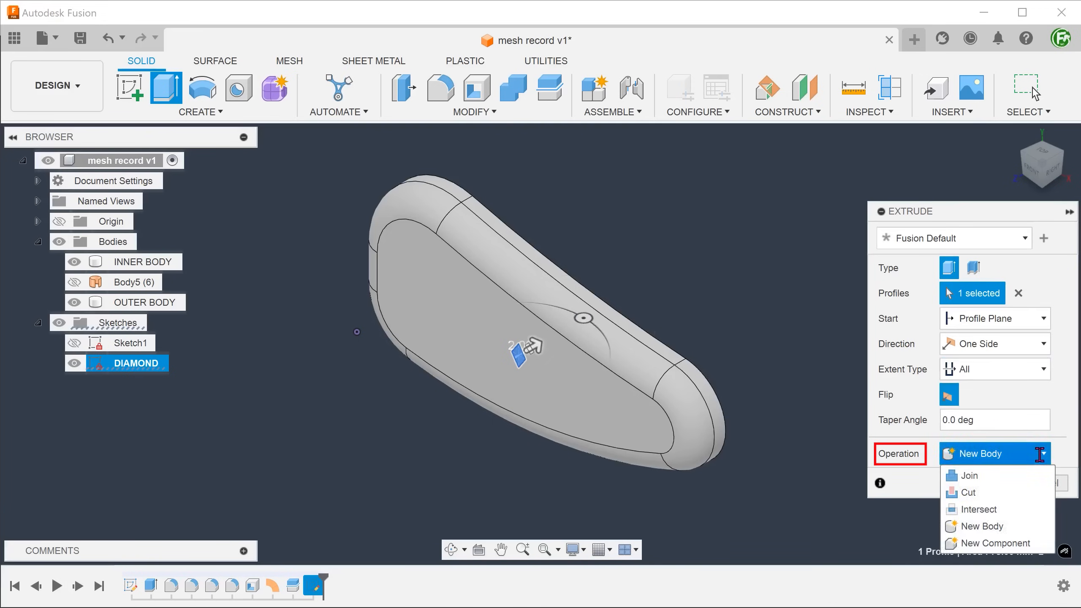
click(1008, 496)
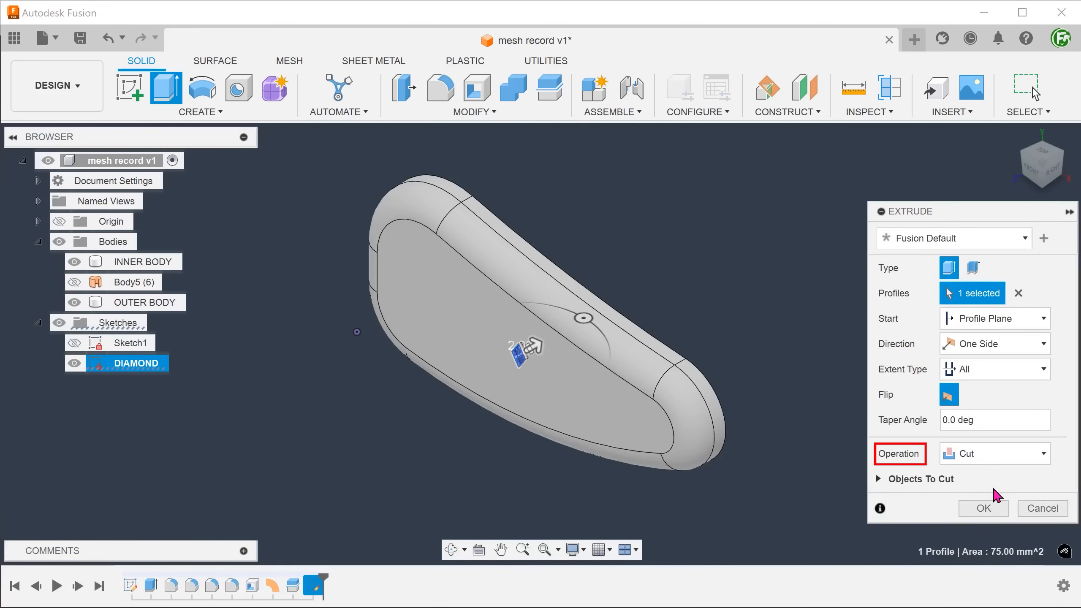
click(877, 479)
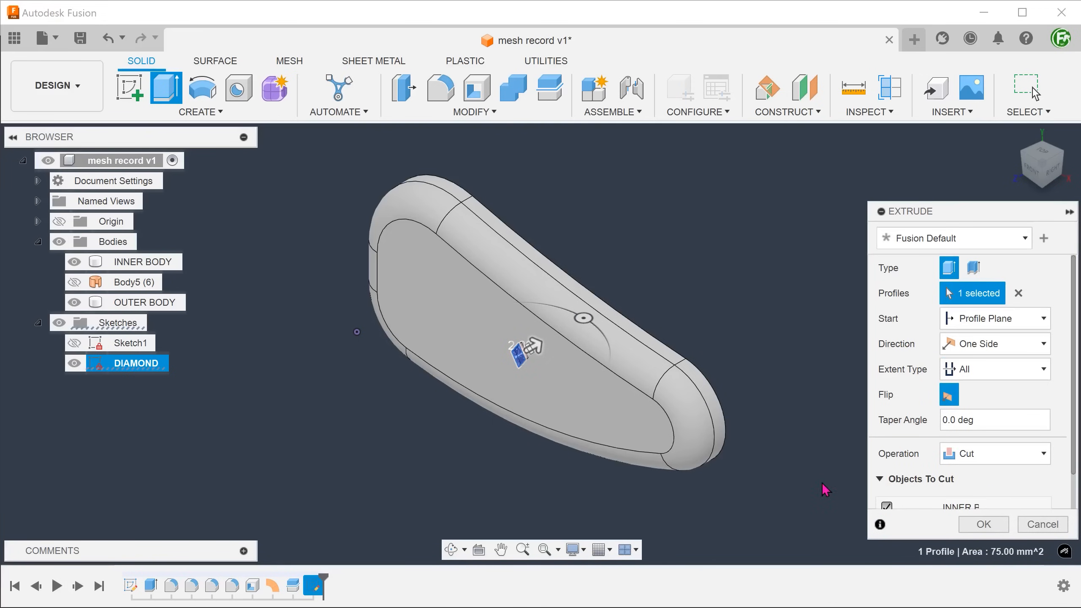
scroll(1063, 511, down, 2)
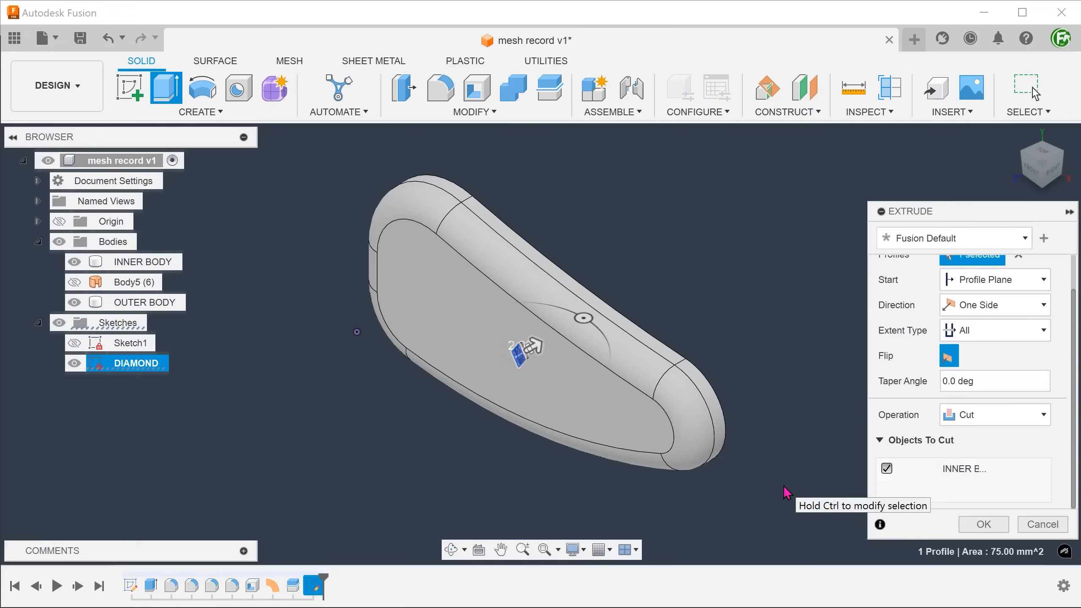
click(984, 524)
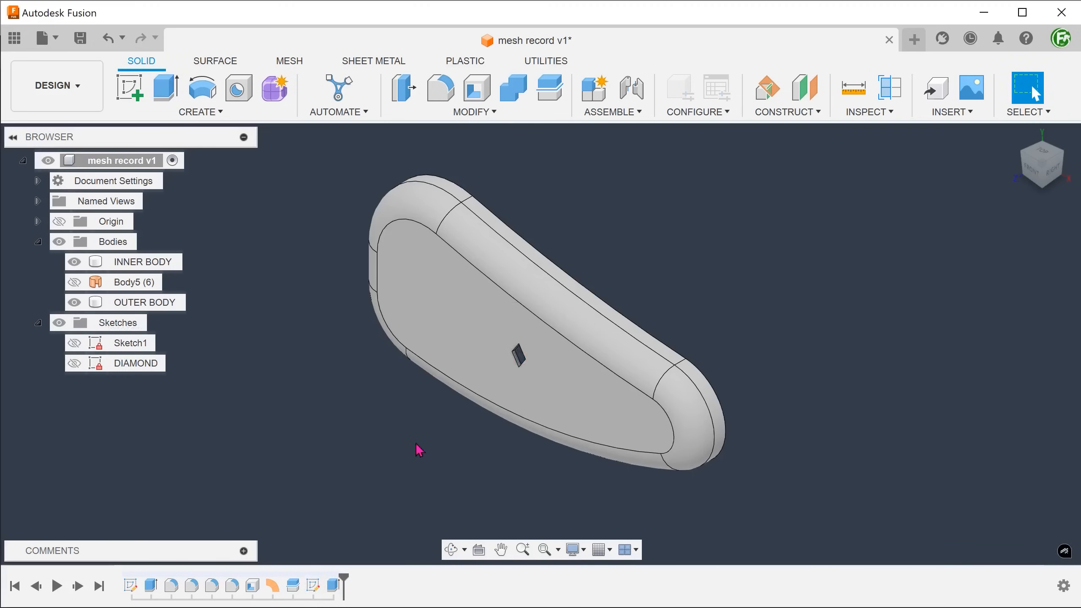
Start a Rectangular Pattern with object type Features and select the diamond extrude cut as the object.
shift+middle_drag(350, 420, 323, 458)
click(1014, 135)
click(210, 112)
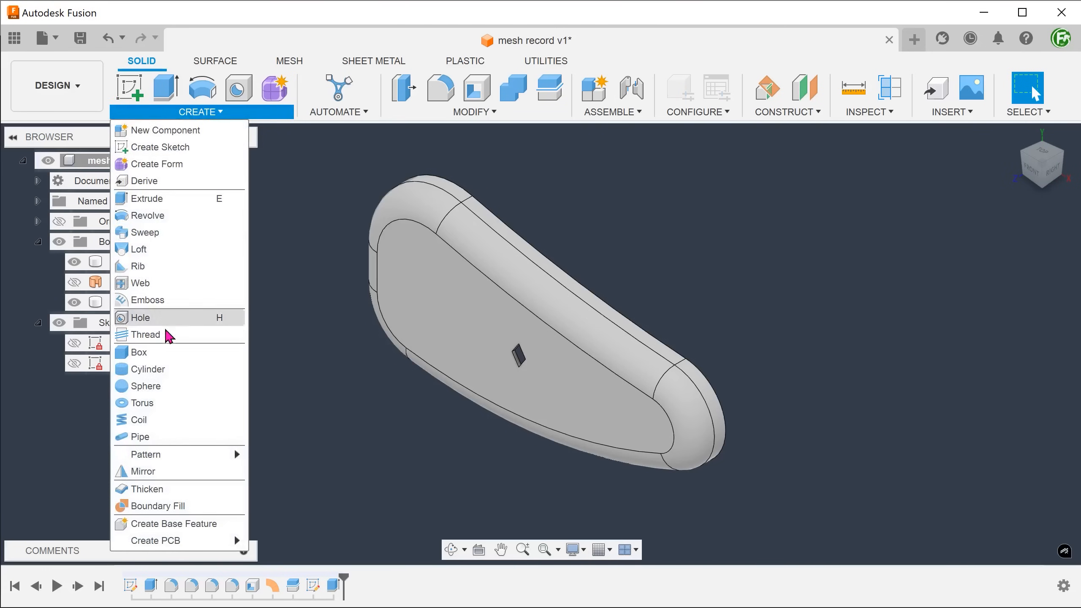
mouse_move(176, 454)
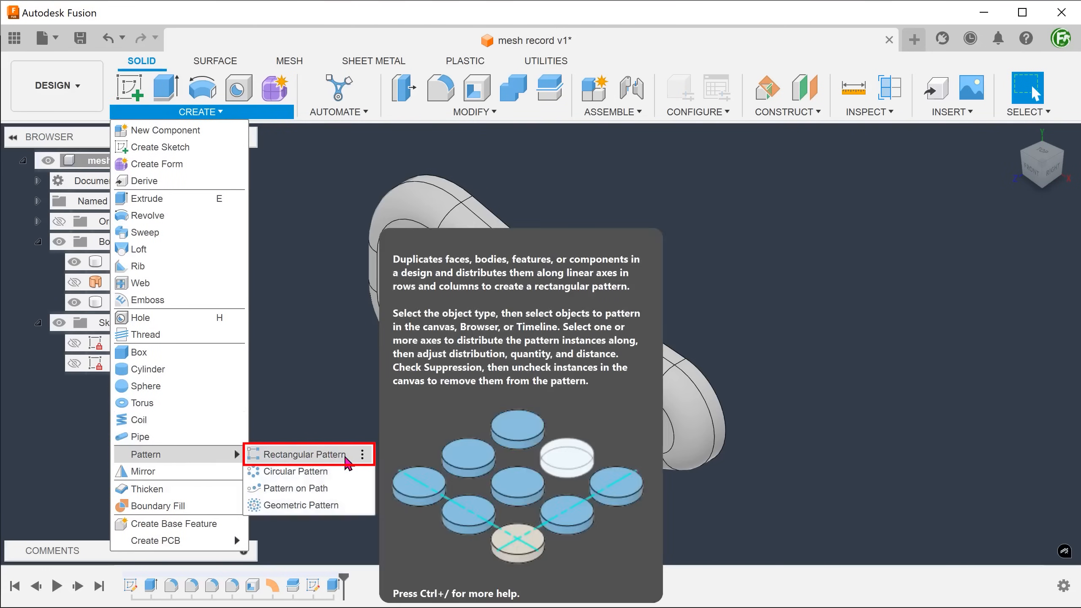
click(347, 458)
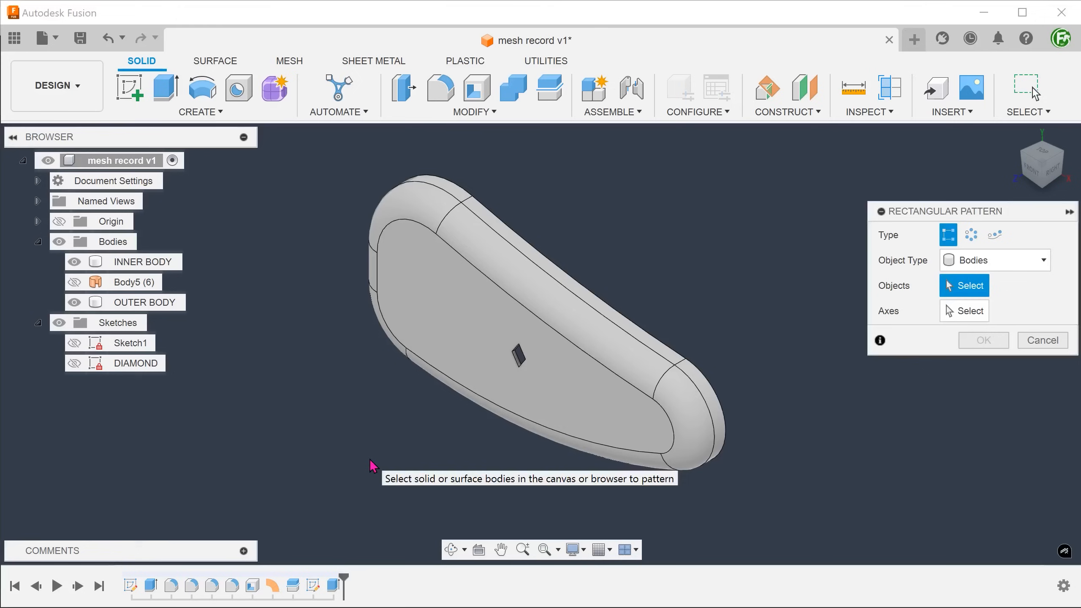
click(1017, 261)
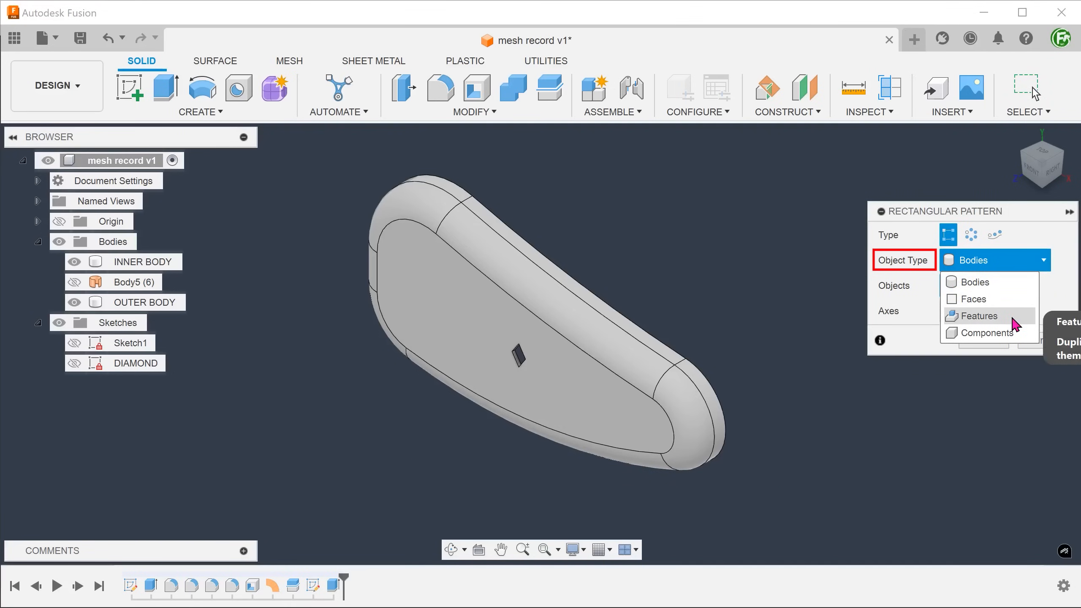
click(979, 316)
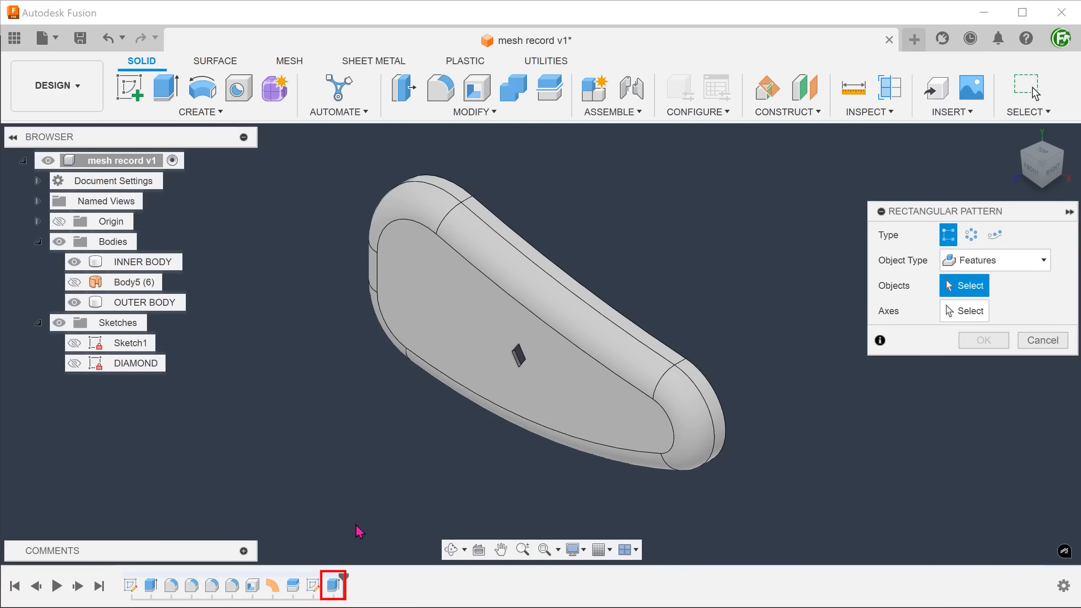
click(333, 592)
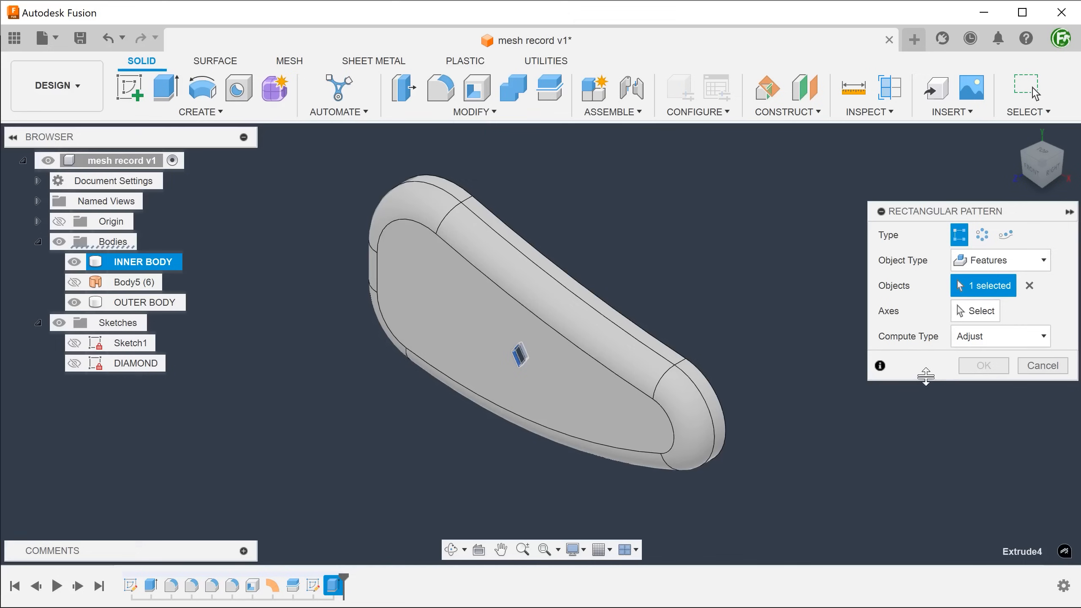
Show the DIAMOND sketch and choose its horizontal and slanted construction lines as the two pattern axes.
click(981, 311)
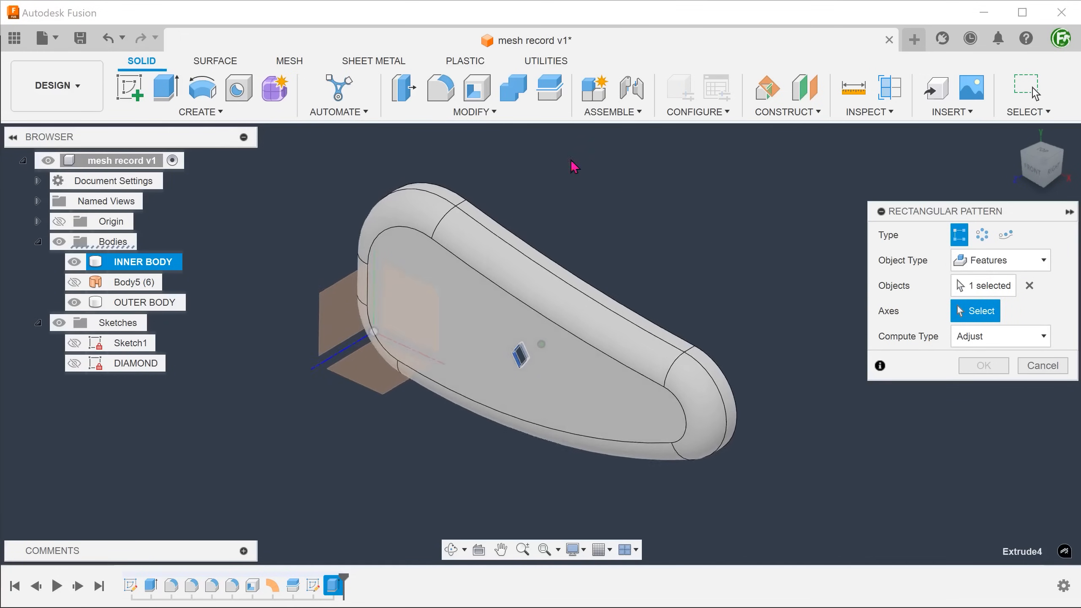
click(1033, 173)
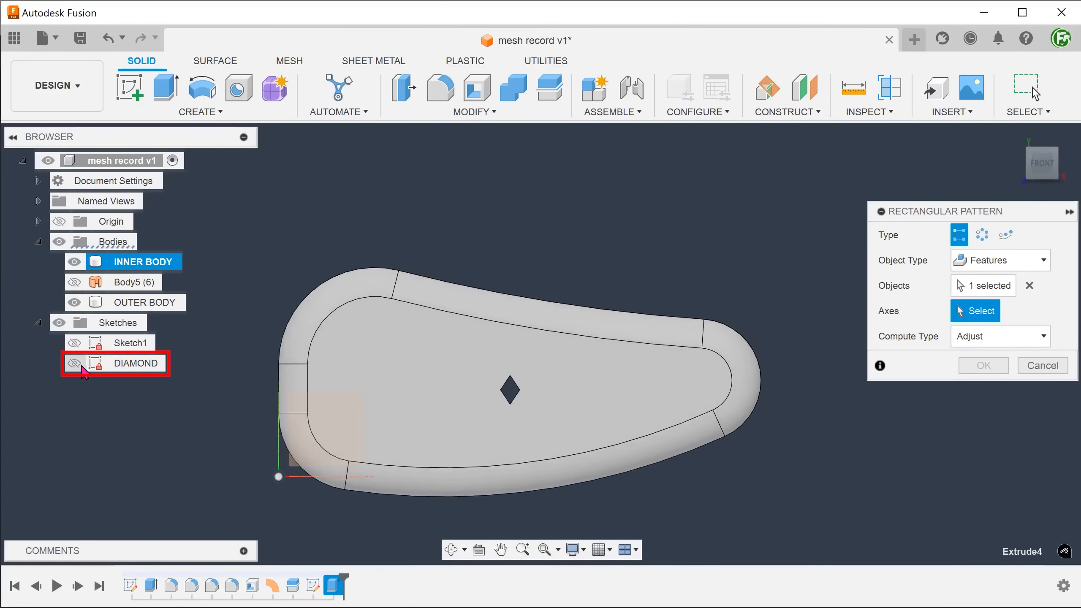
click(75, 363)
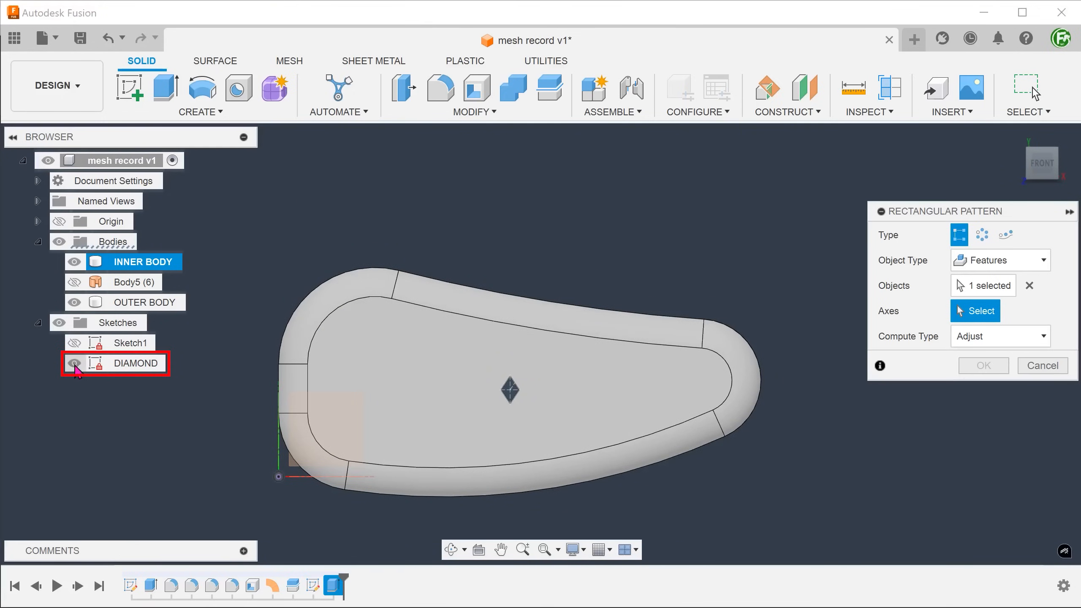
scroll(500, 454, up, 5)
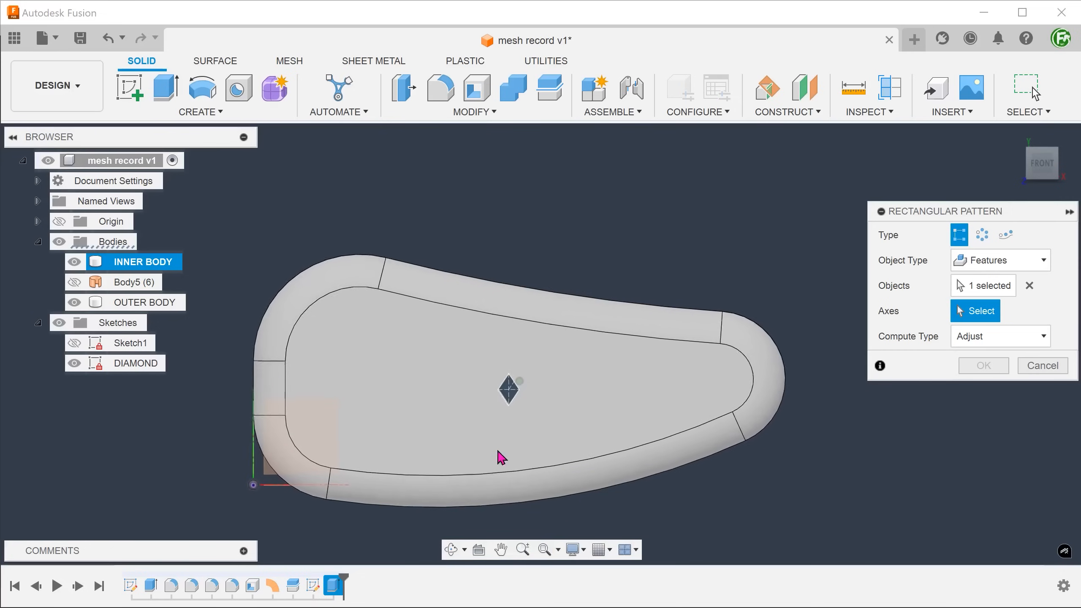
scroll(550, 416, up, 6)
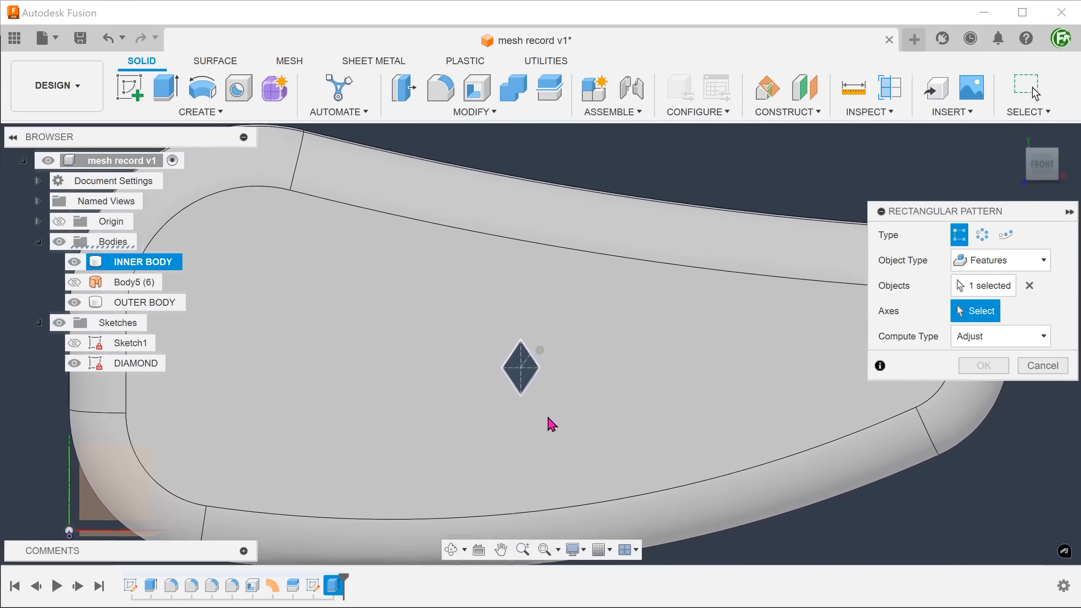
scroll(558, 427, up, 3)
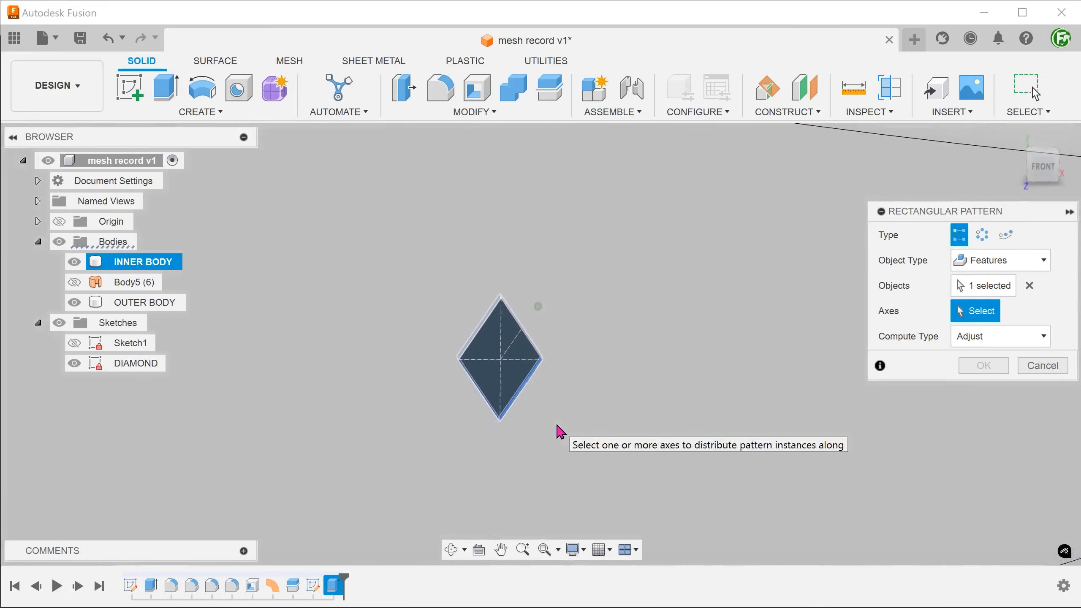
click(516, 362)
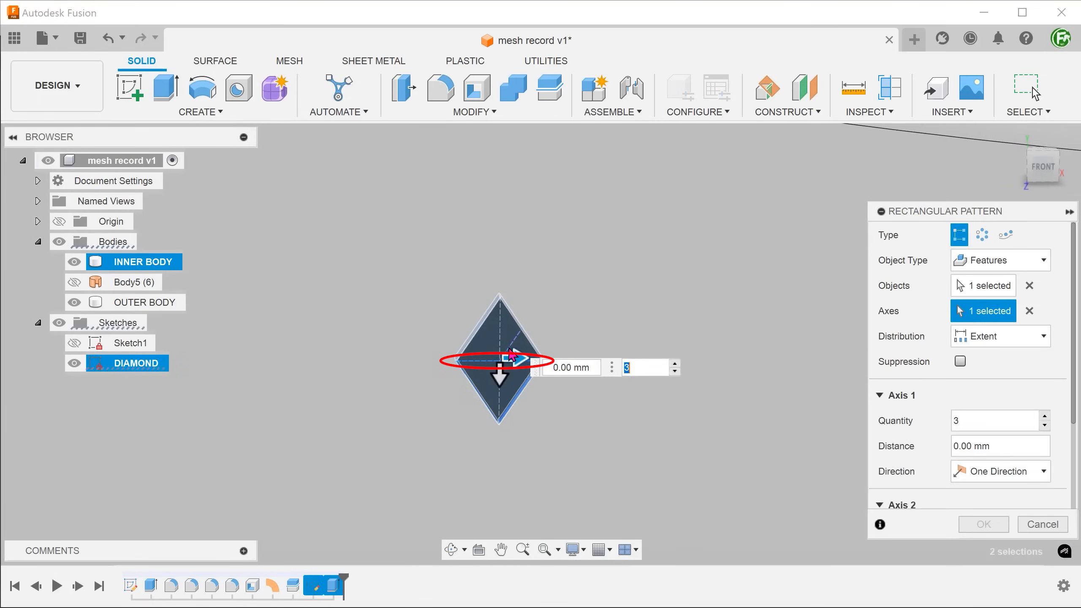
click(515, 346)
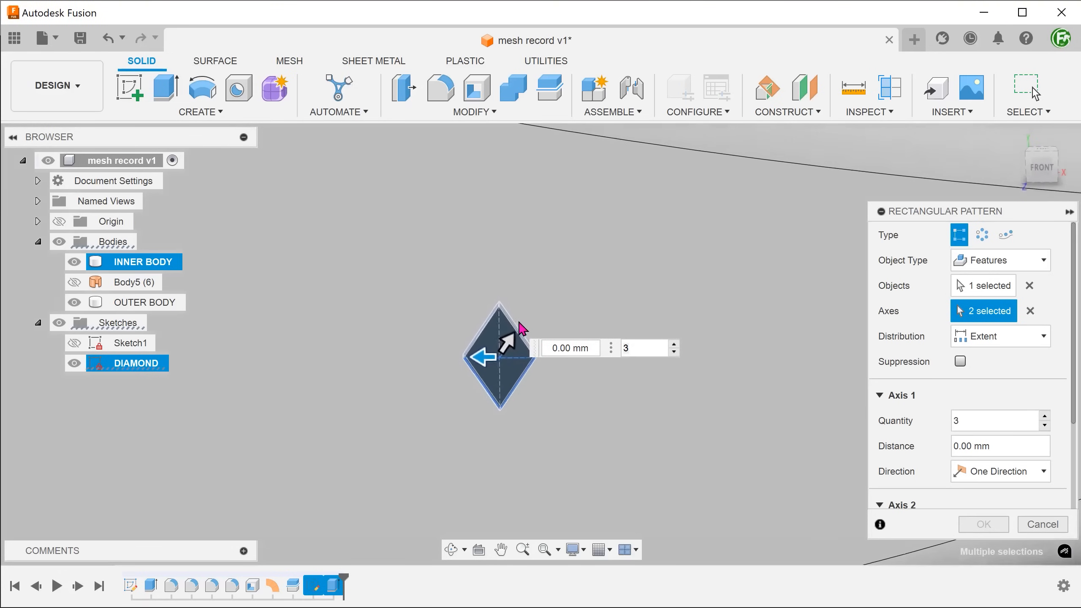
Set the pattern distribution to Spacing and the direction of both axes to Symmetric.
scroll(524, 331, down, 4)
scroll(523, 330, down, 5)
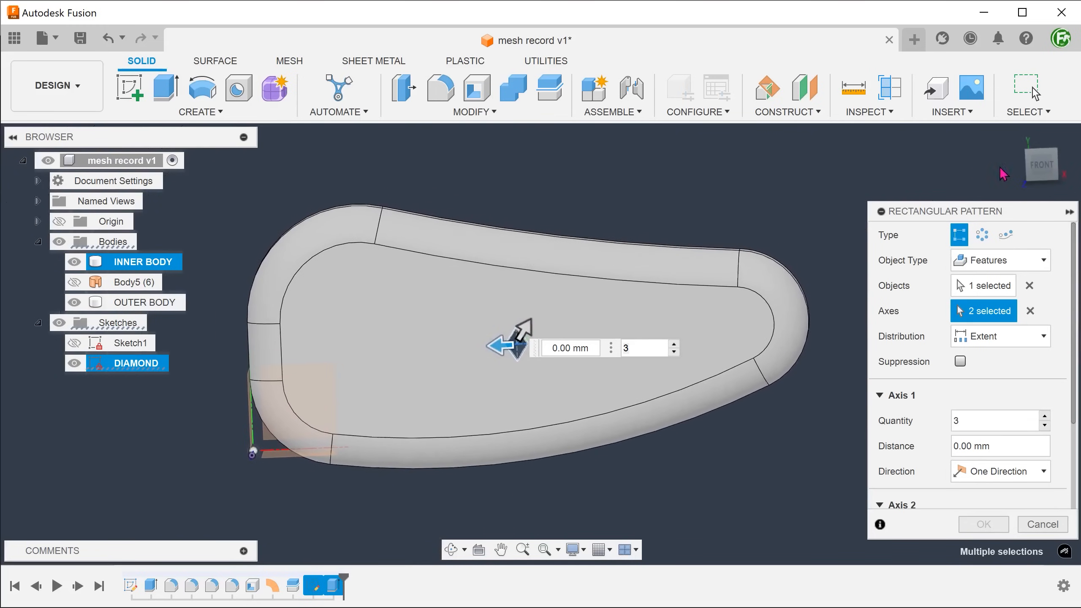
click(1038, 163)
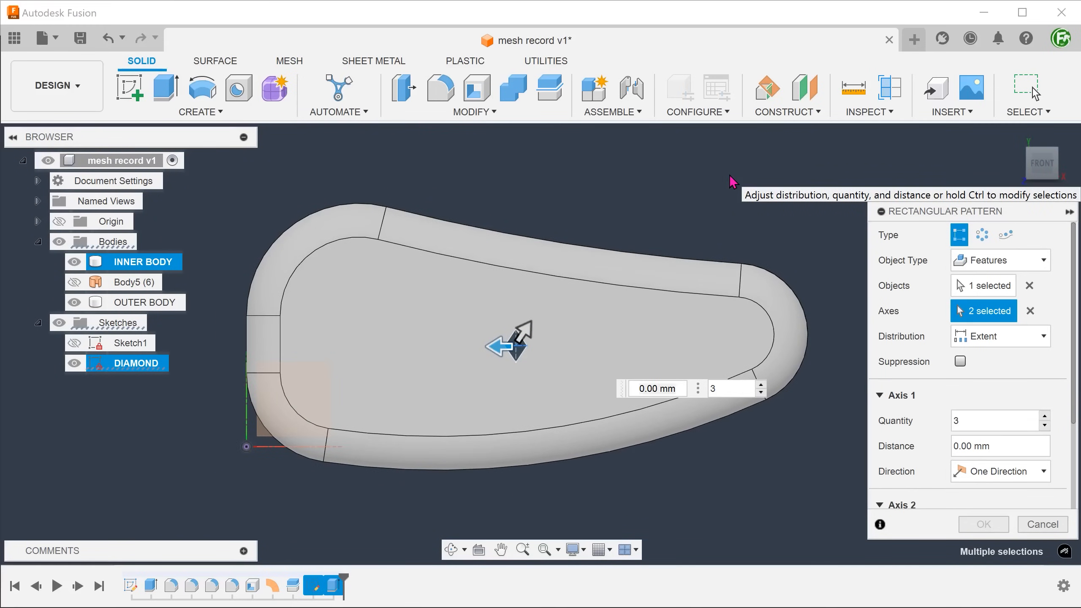
click(1010, 337)
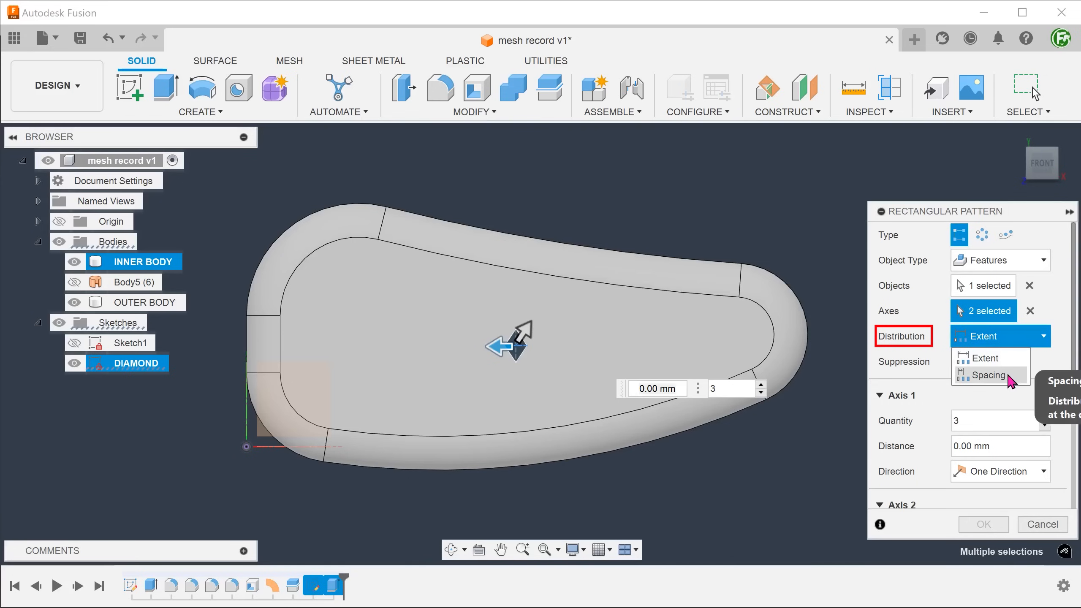
click(988, 375)
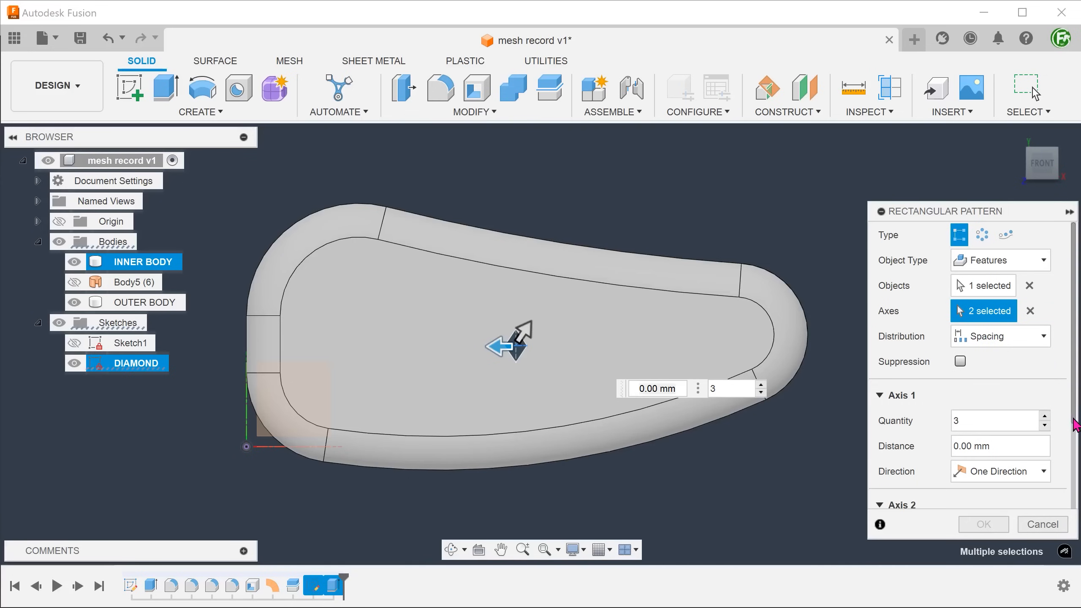
scroll(1076, 426, down, 3)
click(985, 394)
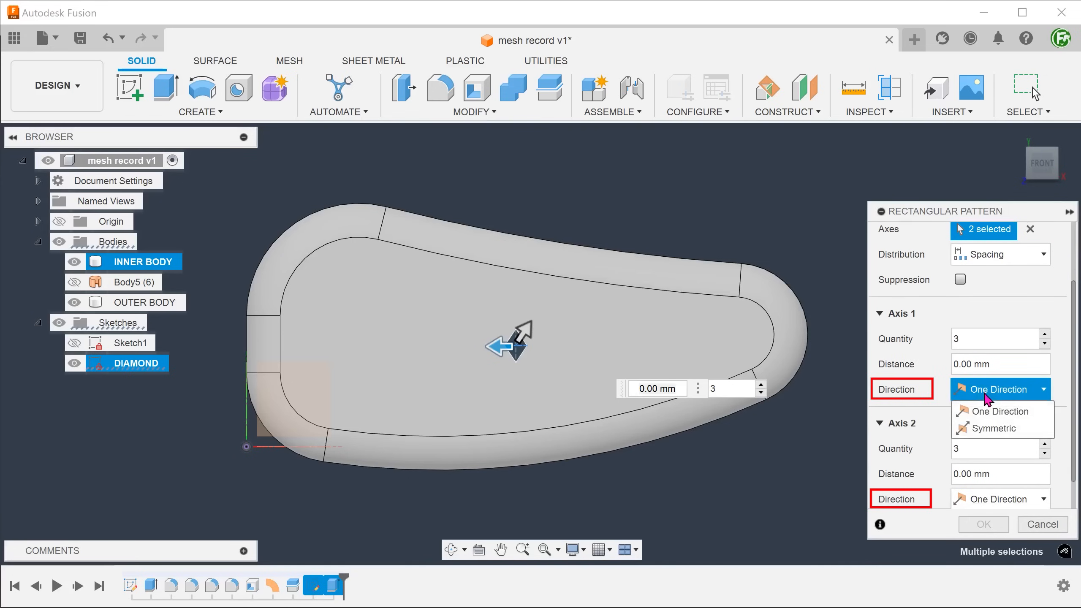
click(1019, 429)
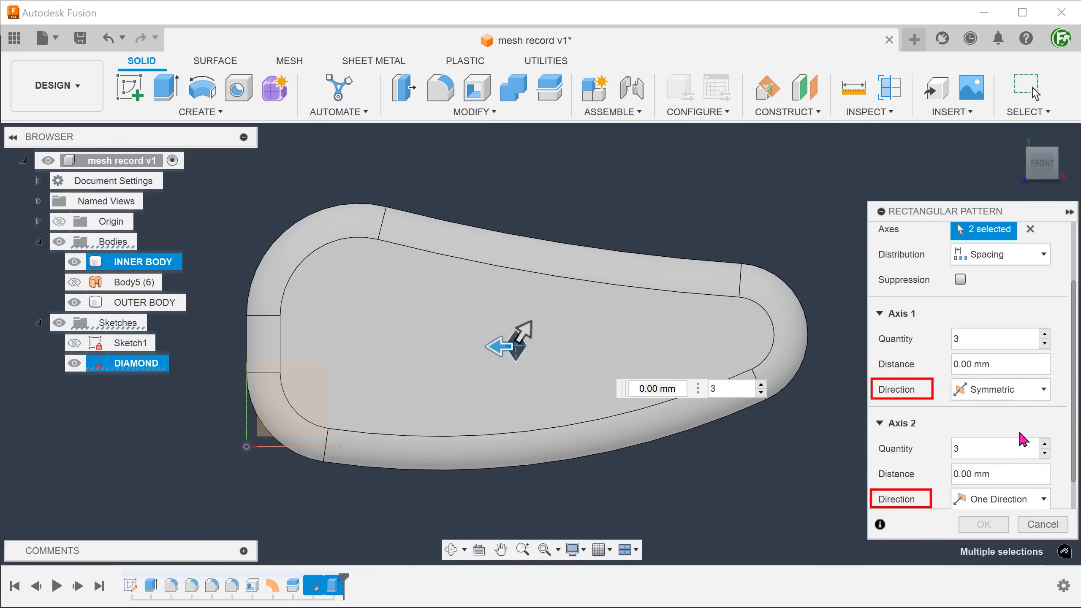
click(1019, 498)
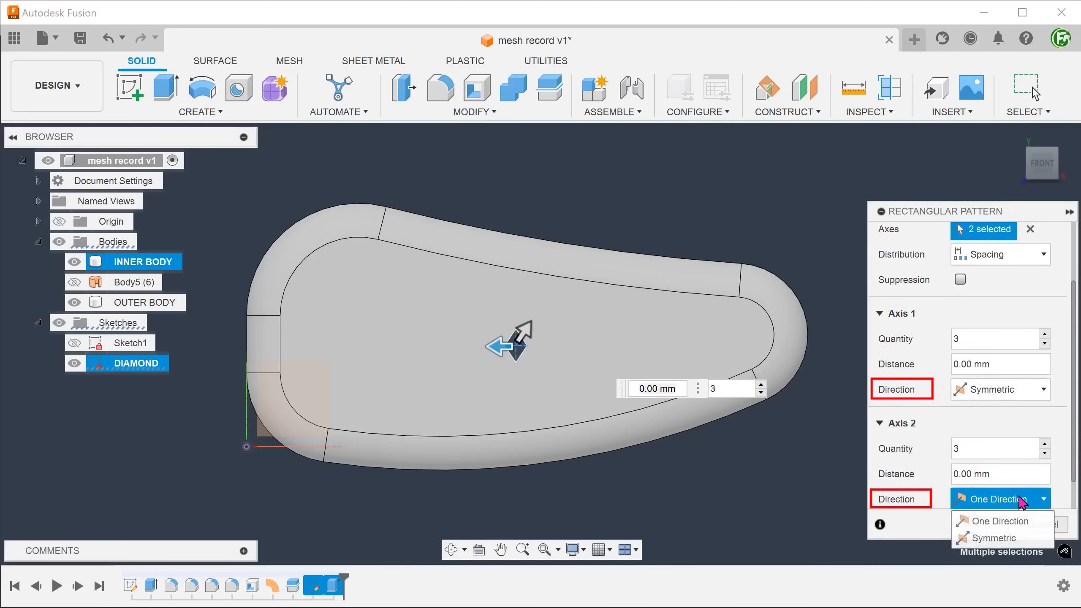
click(1025, 539)
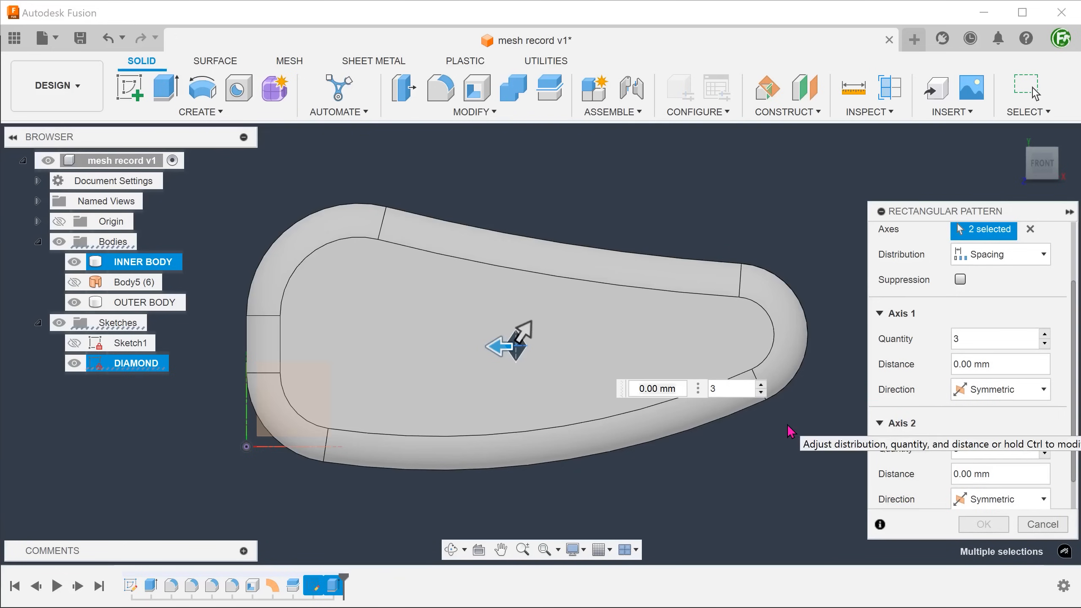
Set the Axis 1 quantity to 25 and its spacing distance to 11.7 mm.
click(961, 338)
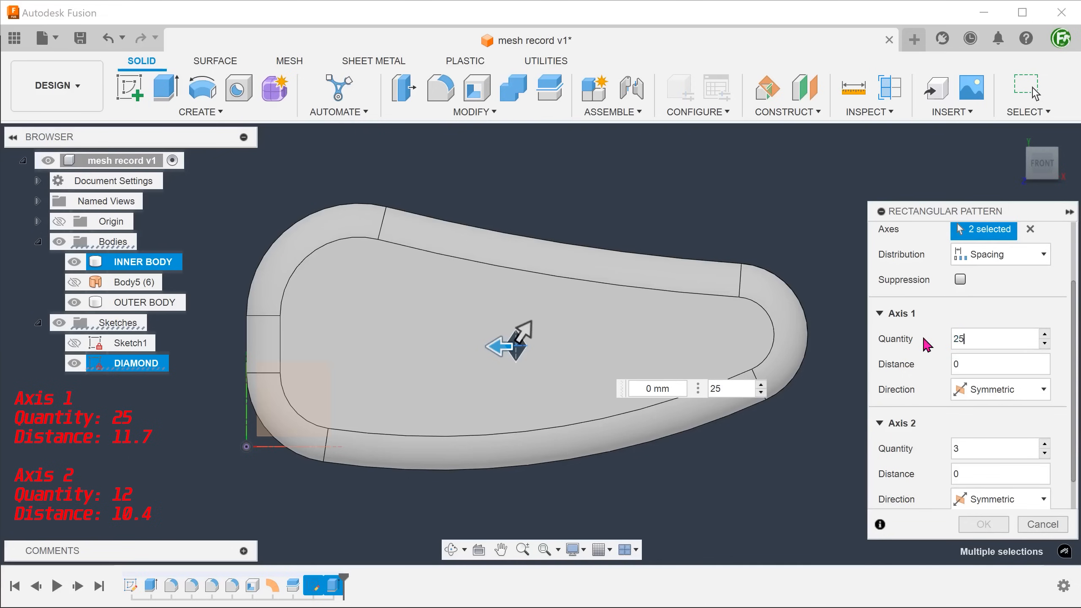
key(Tab)
text(11.7)
key(Return)
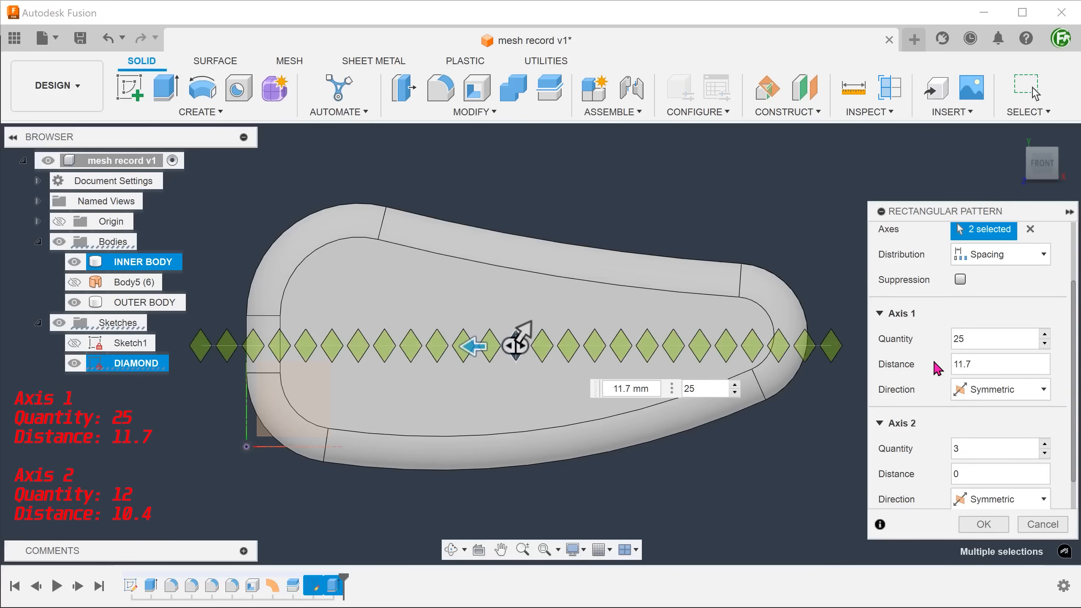
Set the Axis 2 quantity to 12 and its distance to 10.4 mm, and finish the rectangular pattern.
key(Tab)
key(Tab)
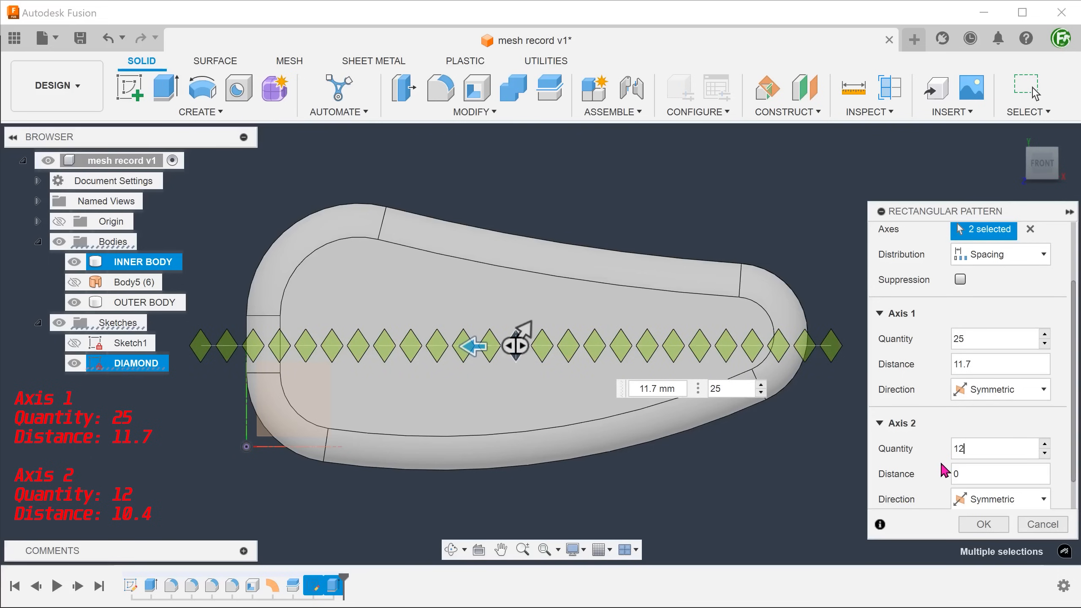
drag(965, 472, 932, 470)
text(10.4)
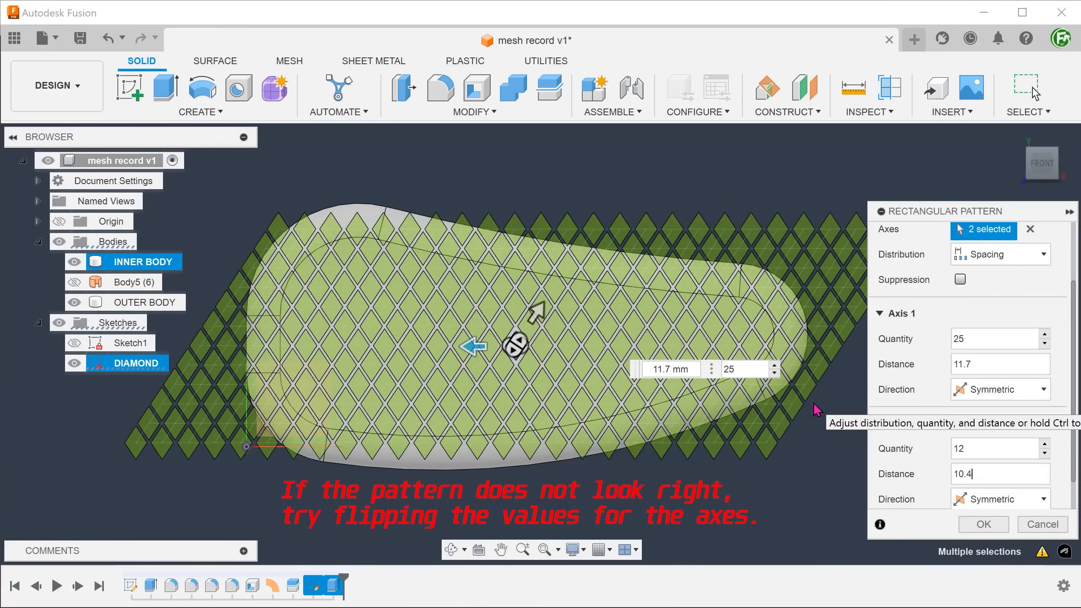
key(Return)
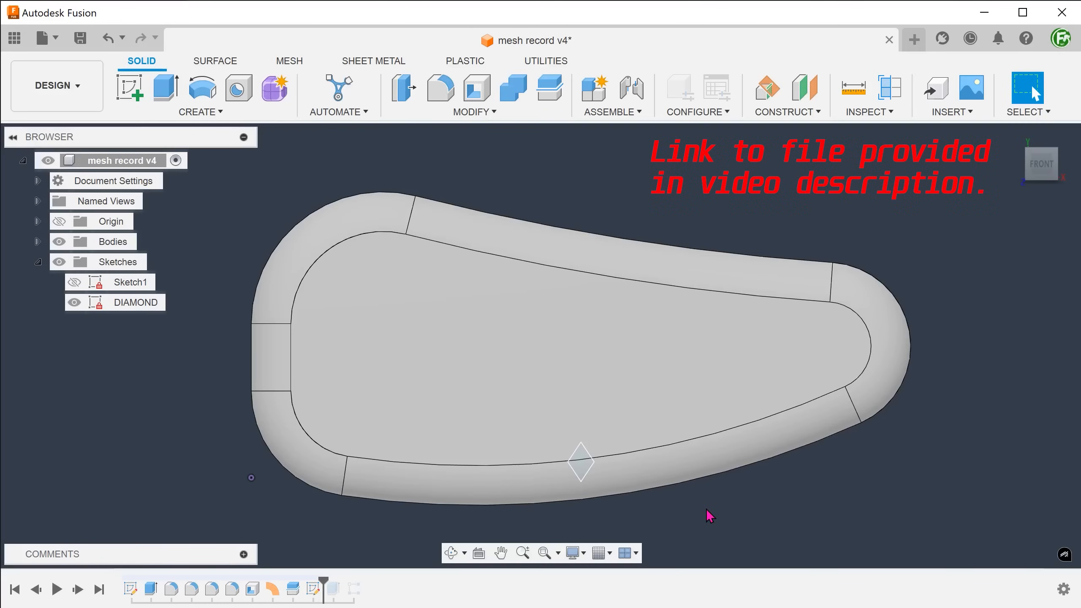
Examine the diamond sketch's position over the rim edge in wireframe display, and return to the shaded display with edges.
key(ctrl+7)
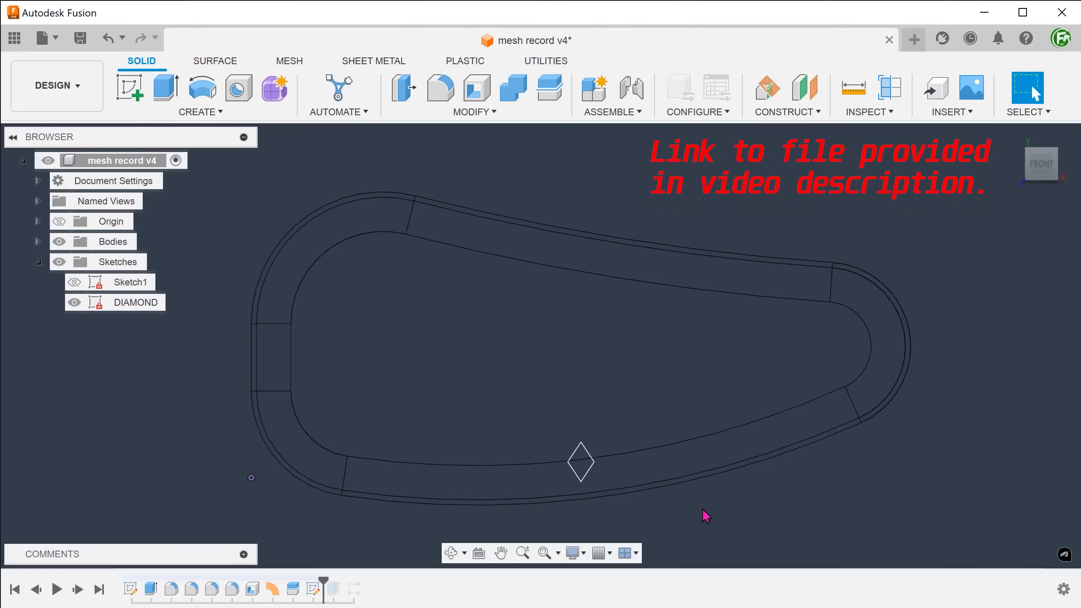
double_click(591, 479)
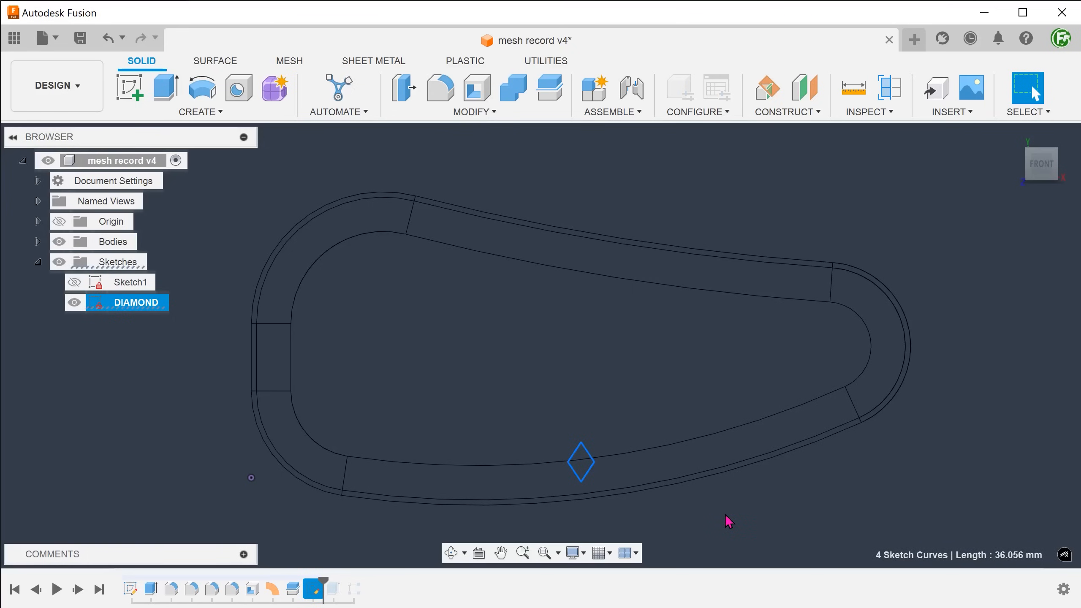
key(Escape)
key(ctrl+6)
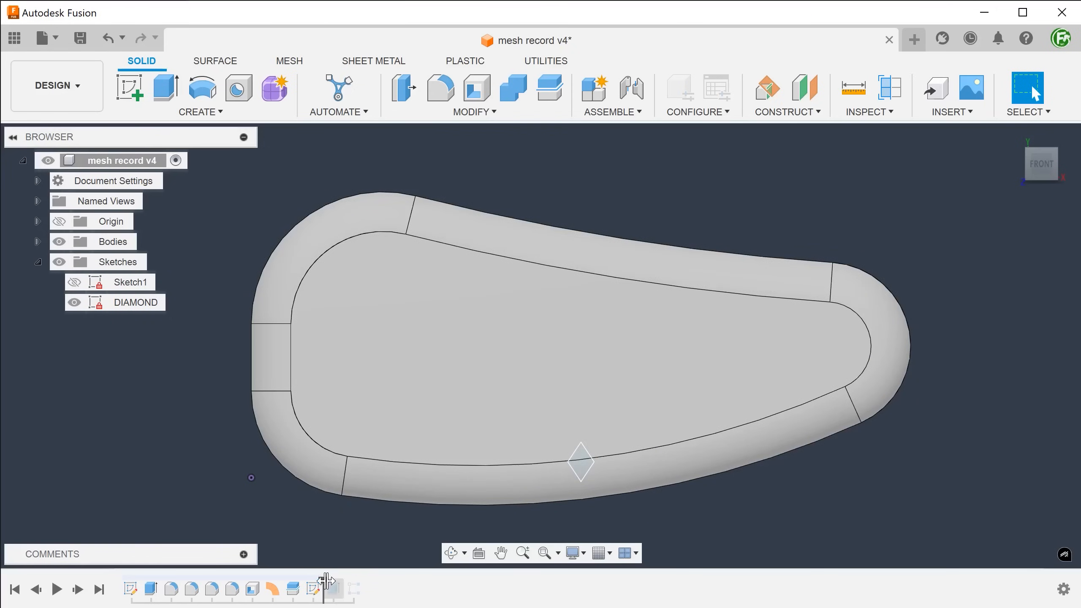
Roll the timeline forward past the diamond extrude and the rectangular pattern, checking the extrude's objects to cut on the way.
drag(323, 580, 342, 588)
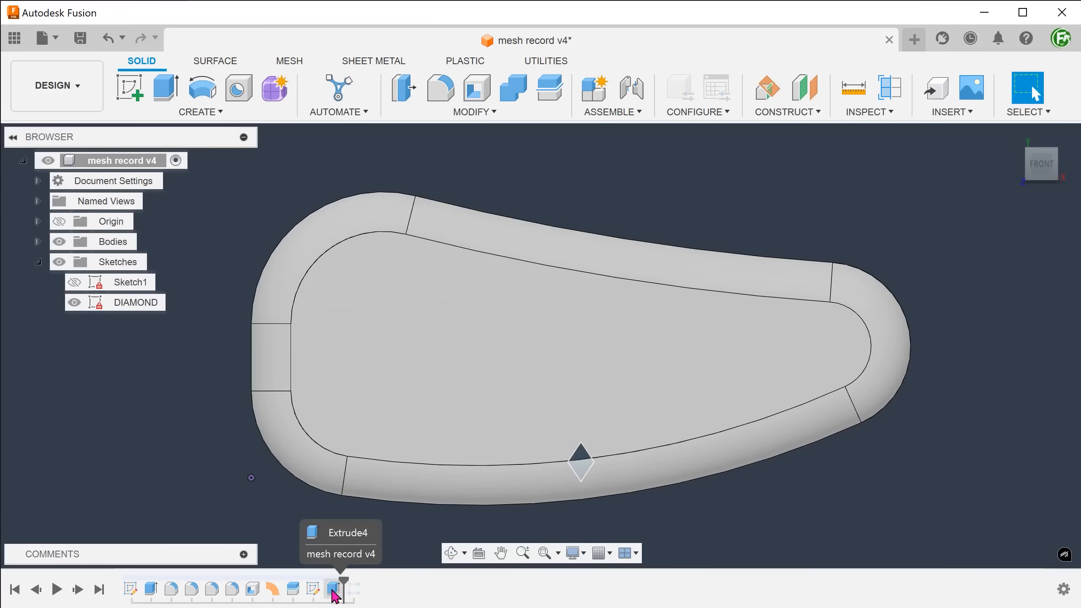
double_click(334, 589)
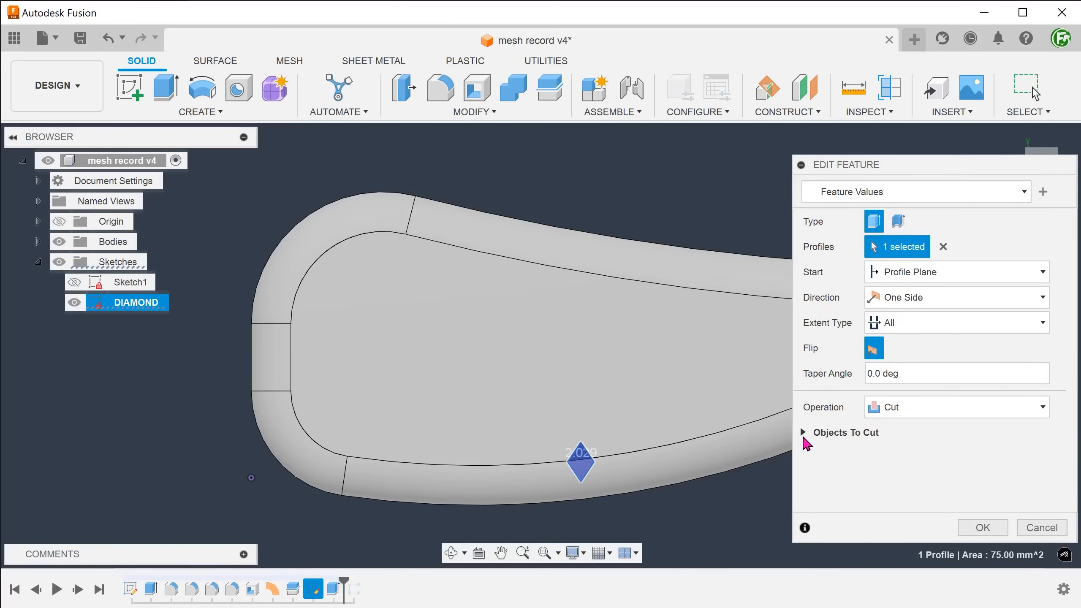
click(804, 434)
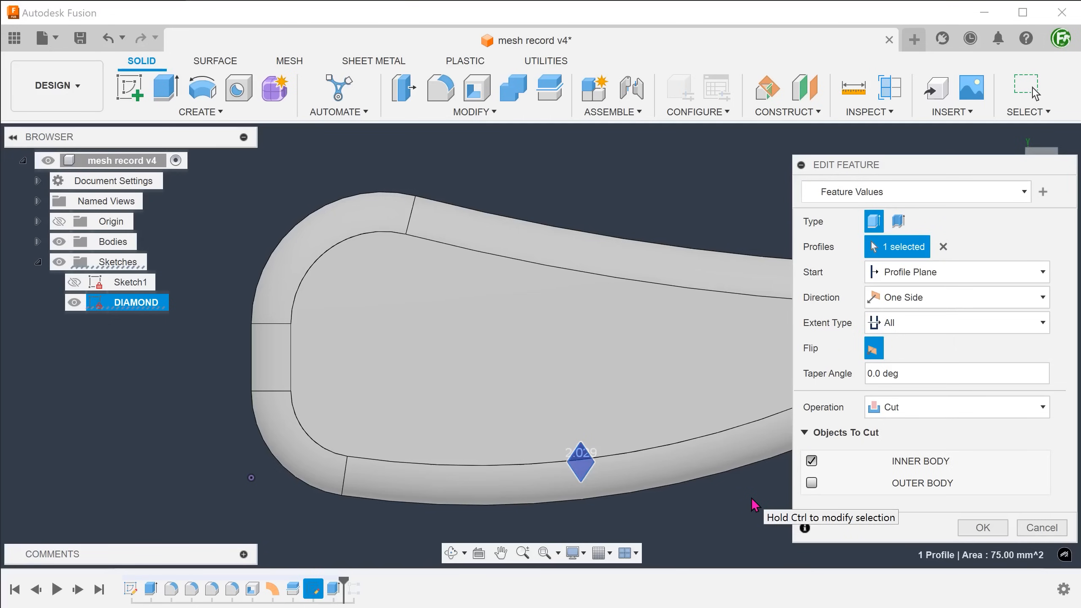
click(1039, 527)
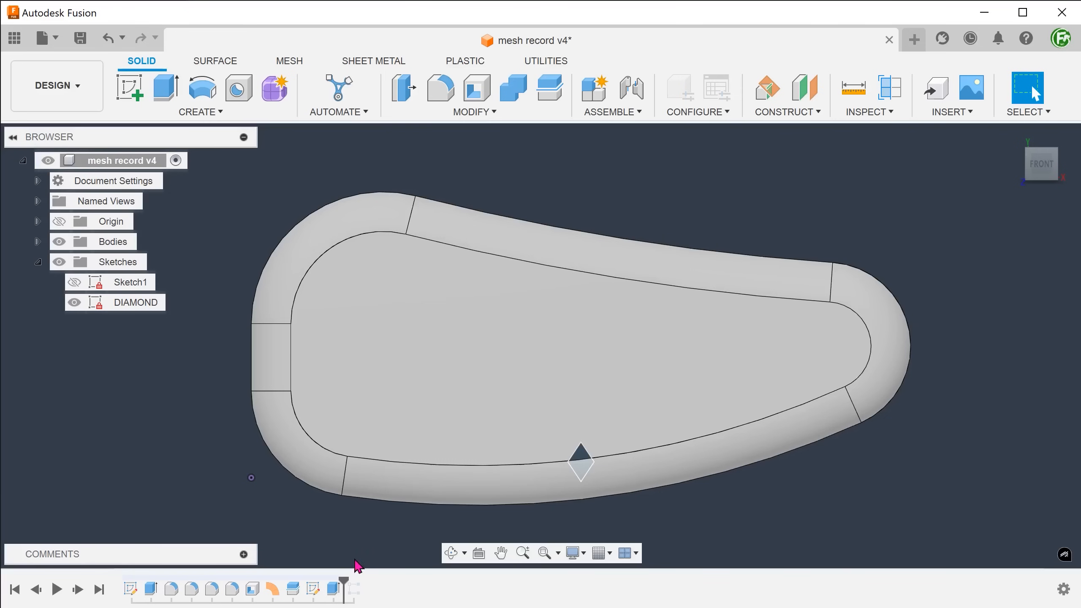
drag(344, 580, 364, 581)
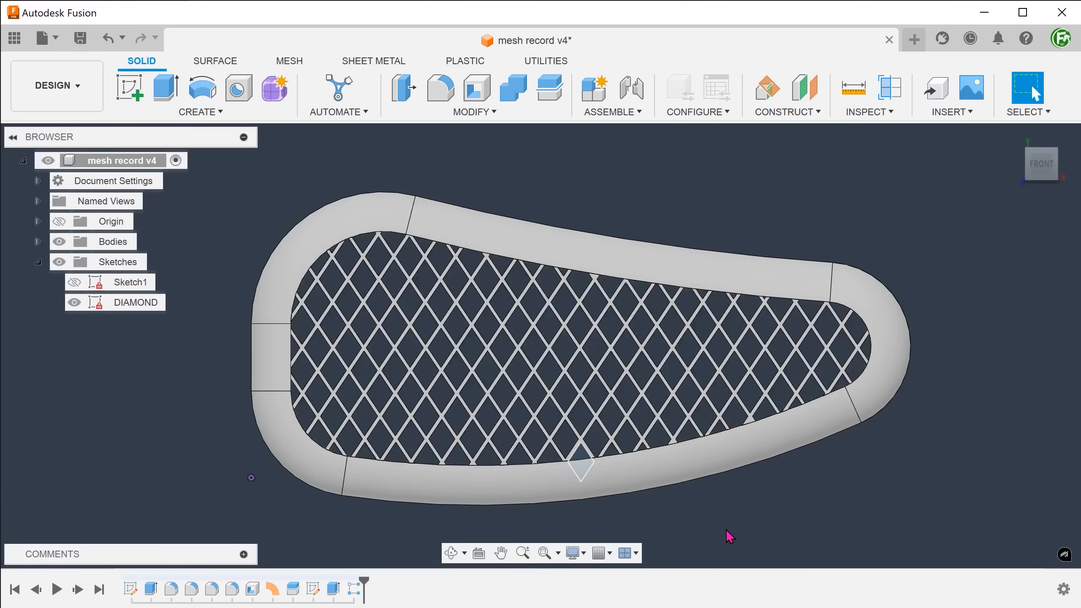